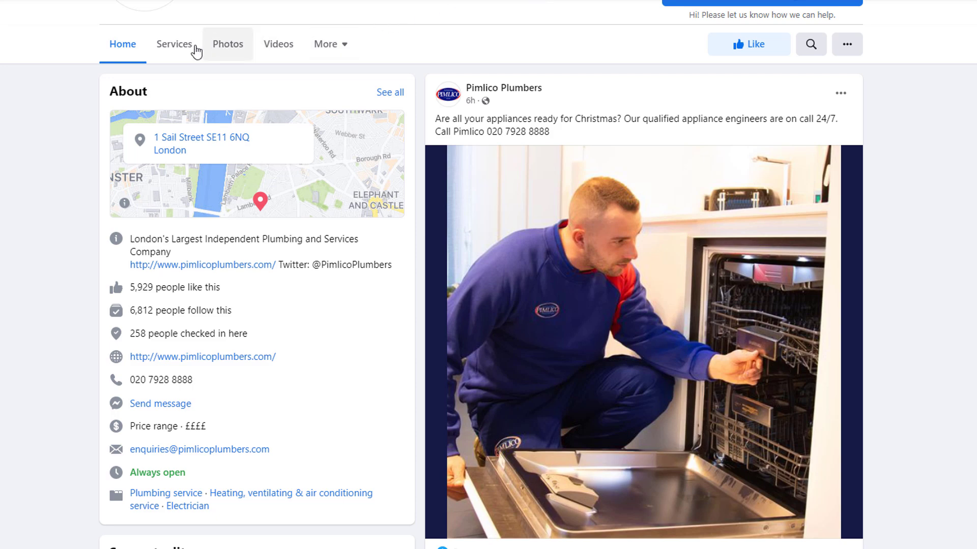
Step: Browse the Services list on the Pimlico Plumbers example Page
{"action": "left_click", "coordinate": [182, 45]}
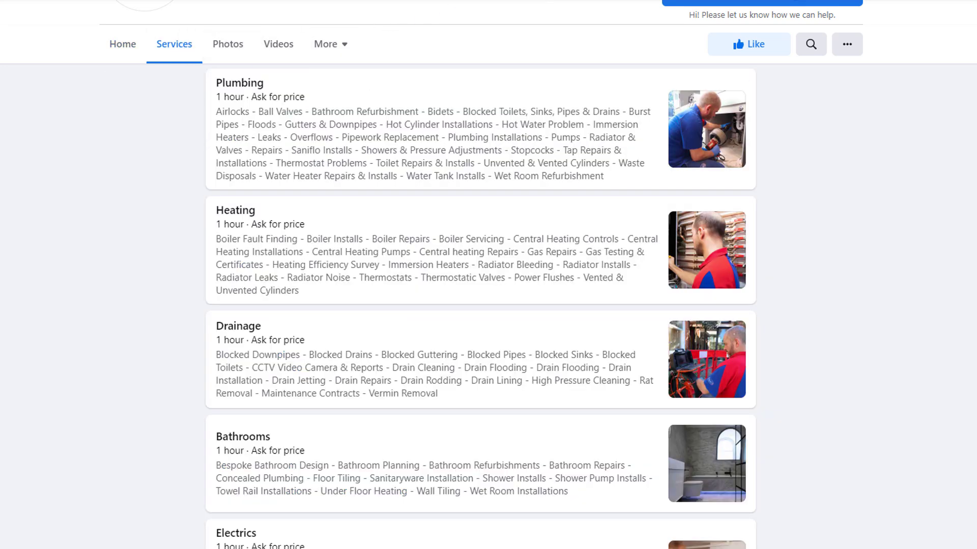
{"action": "scroll", "coordinate": [480, 275], "scroll_direction": "down", "scroll_amount": 5}
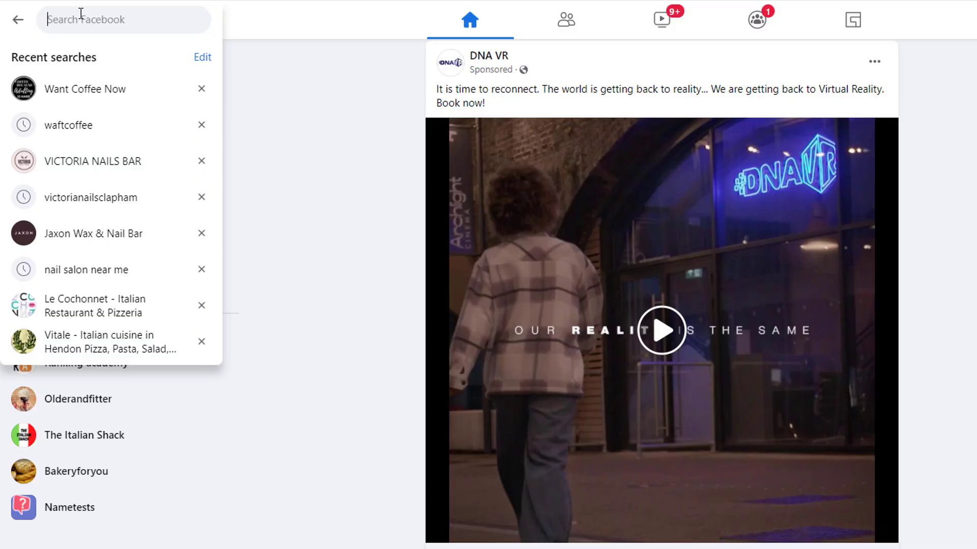
Step: Search Facebook for 'plumbers near me', then start the Create New Account sign-up
{"action": "type", "text": "plumbers near me"}
{"action": "key", "text": "Return"}
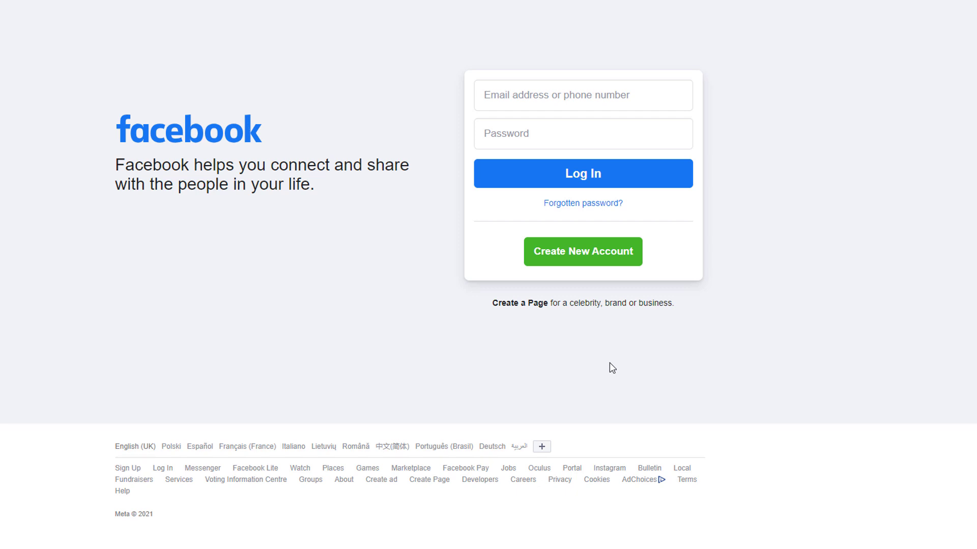
{"action": "left_click", "coordinate": [597, 257]}
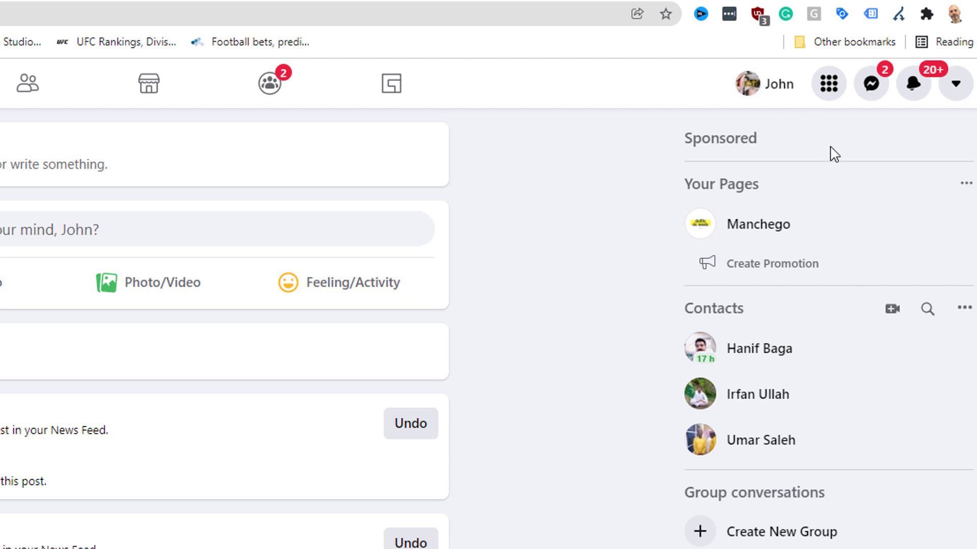
Step: Start a new Page from the Menu's Create section
{"action": "left_click", "coordinate": [830, 91]}
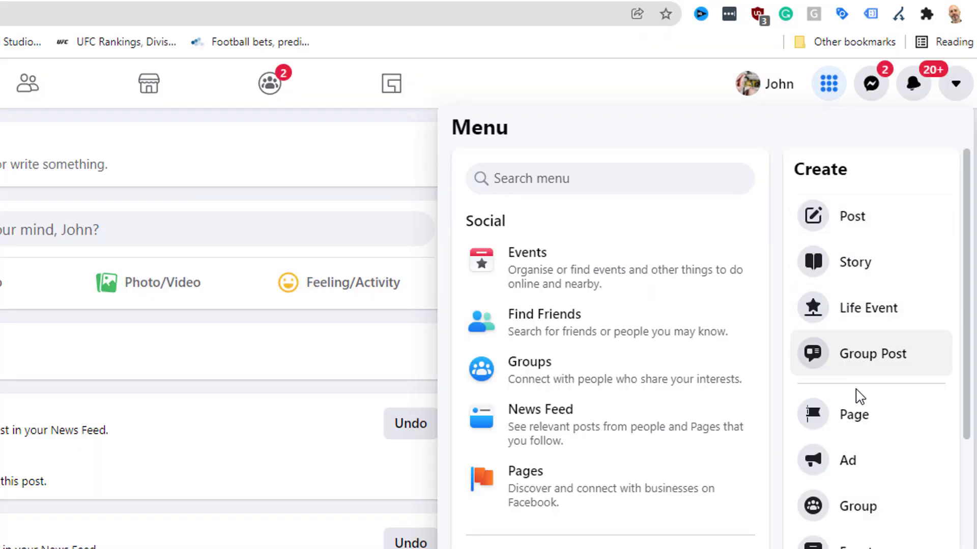
{"action": "left_click", "coordinate": [853, 418]}
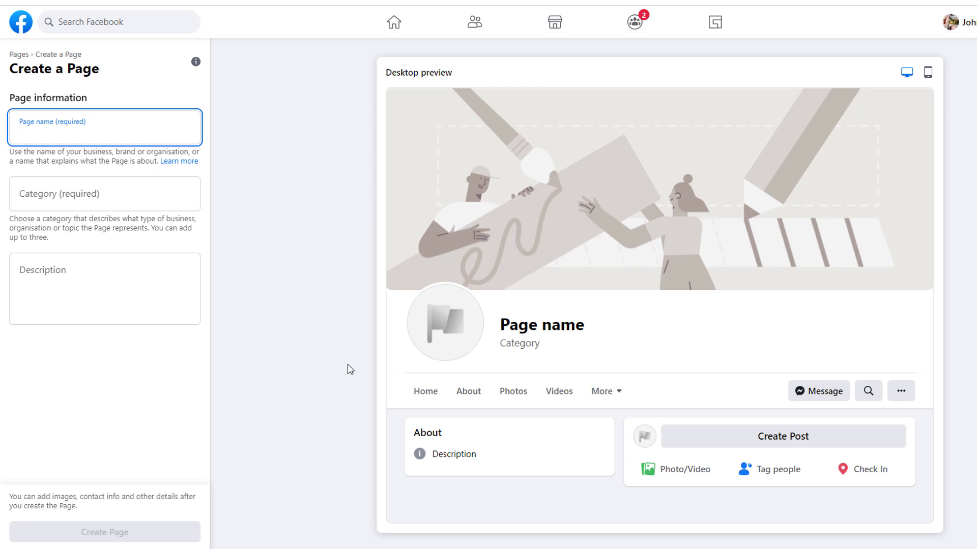
Step: Enter 'Kendal Dental Care' as the new Page's name
{"action": "type", "text": "Kendal Dental Care"}
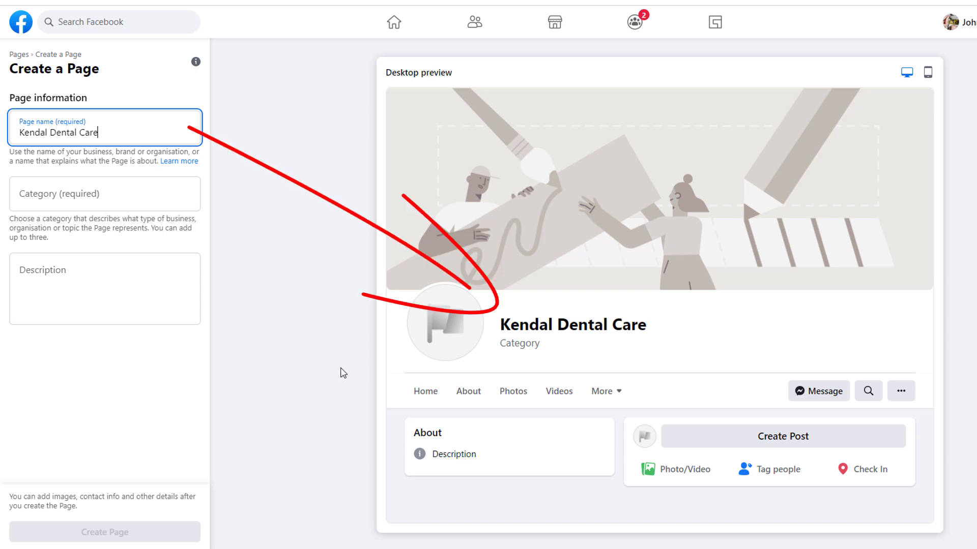
{"action": "left_click", "coordinate": [130, 186]}
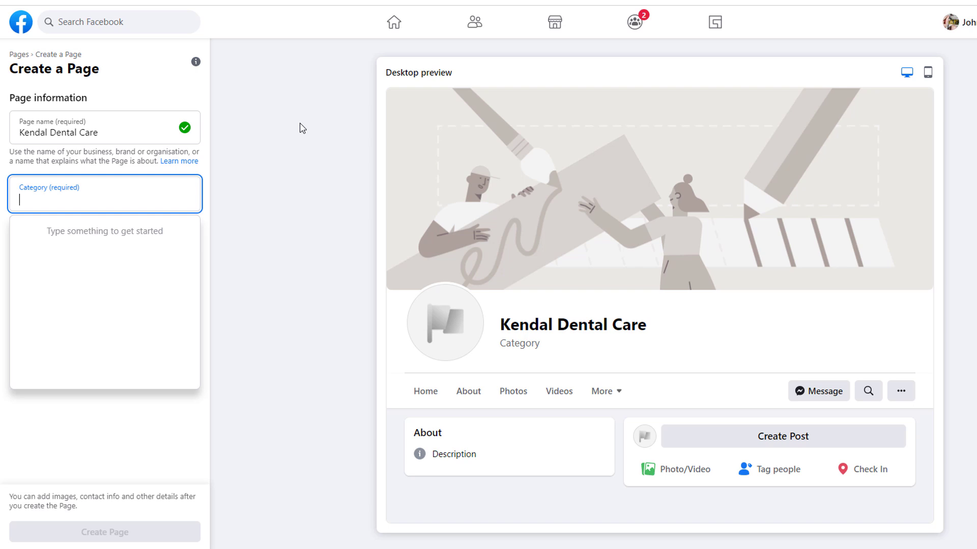
Step: Set the Page categories to General dentist, Cosmetic dentist and Paediatric dentist
{"action": "type", "text": "dentist"}
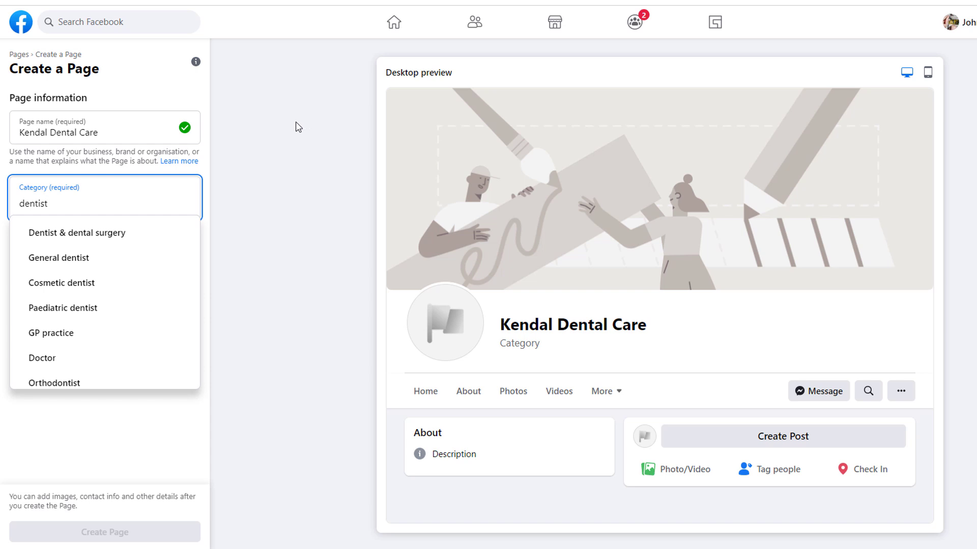
{"action": "left_click", "coordinate": [68, 265]}
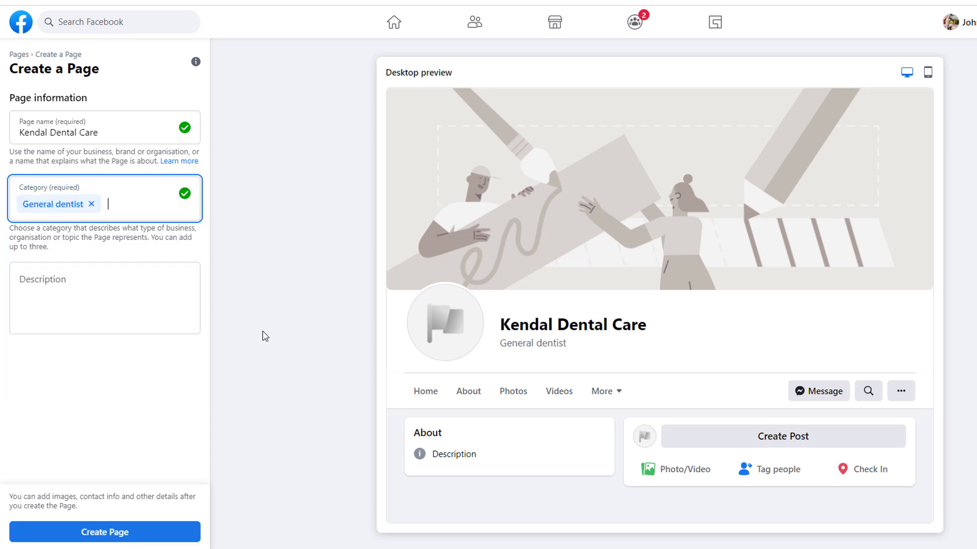
{"action": "type", "text": "denti"}
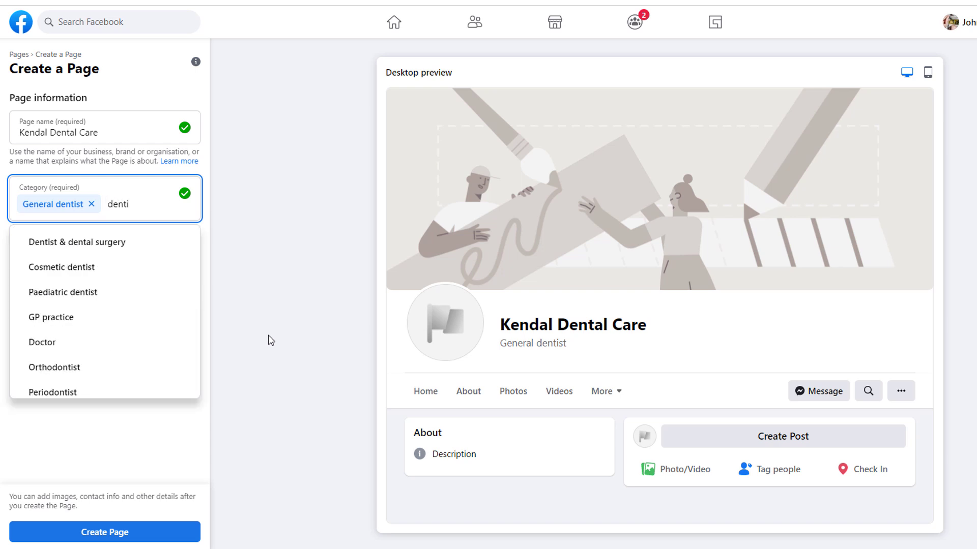
{"action": "left_click", "coordinate": [84, 266]}
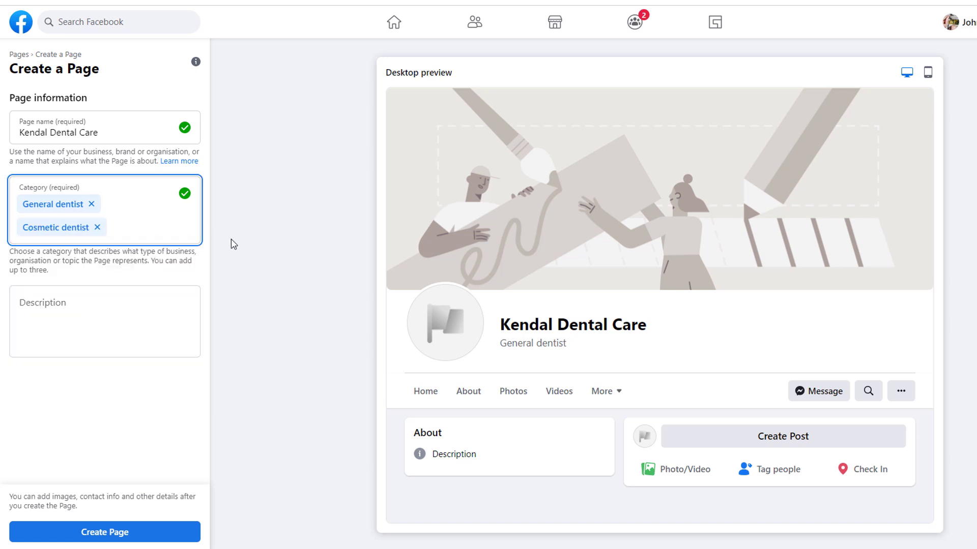
{"action": "type", "text": "den"}
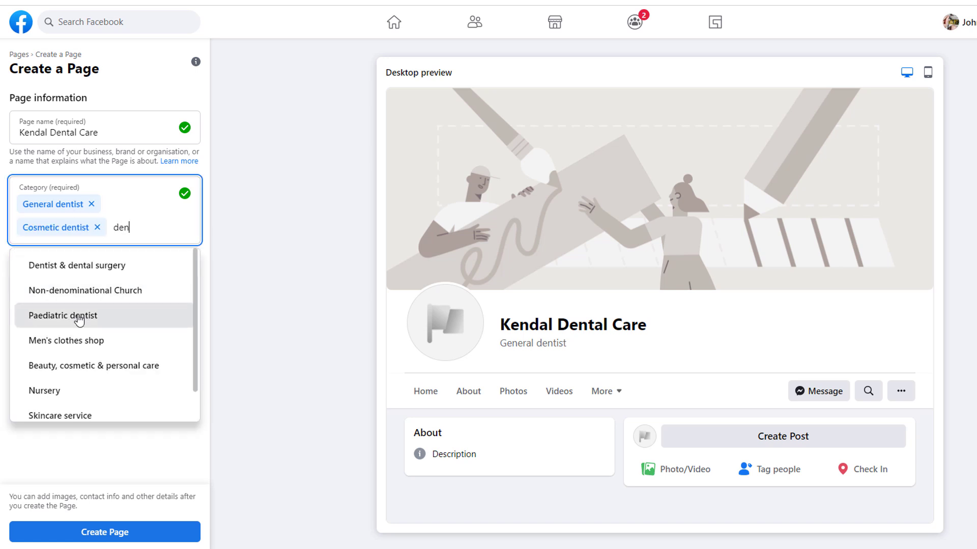
{"action": "left_click", "coordinate": [76, 317]}
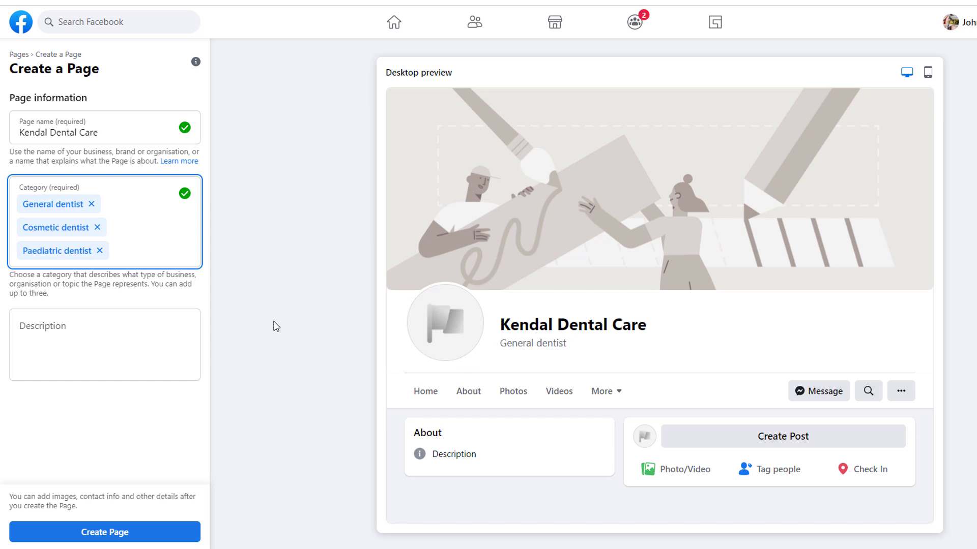
{"action": "left_click", "coordinate": [33, 327]}
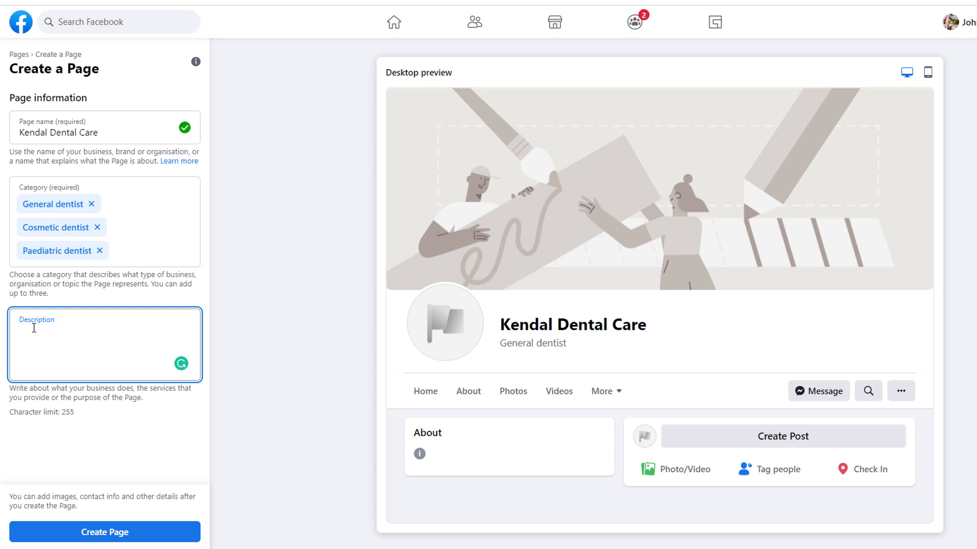
Step: Paste the prepared dental care description and create the Page
{"action": "type", "text": "We believe in the importance of proper dental care for your overall good health and understand the barriers that can keep some patients from pursuing good dental care. Your concerns have top priority with us."}
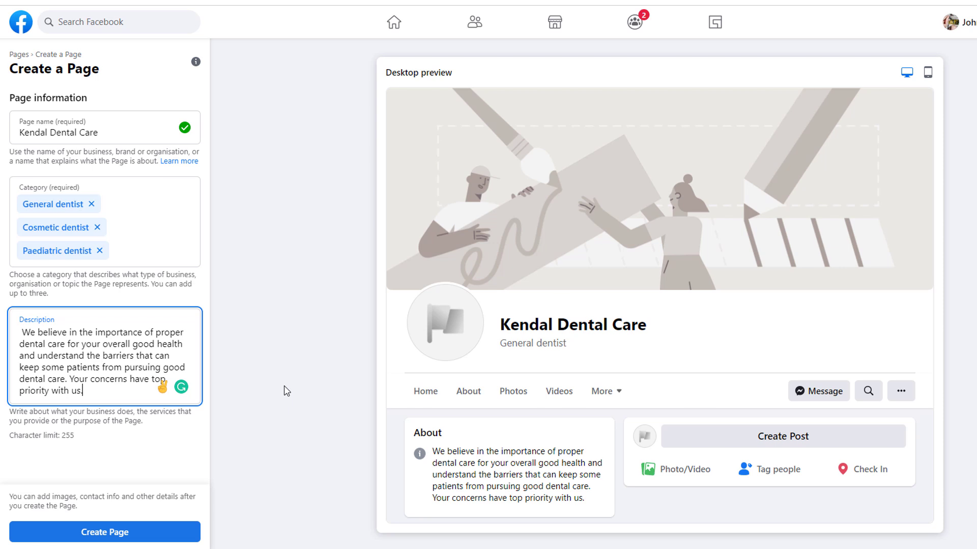
{"action": "left_click", "coordinate": [110, 538]}
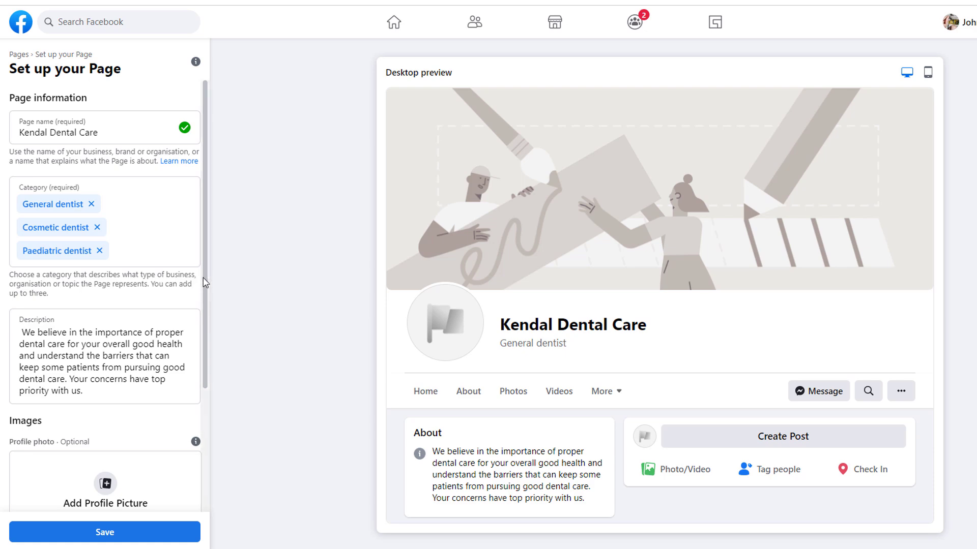
{"action": "left_click_drag", "start_coordinate": [203, 278], "coordinate": [213, 355]}
{"action": "scroll", "coordinate": [212, 396], "scroll_direction": "down", "scroll_amount": 1}
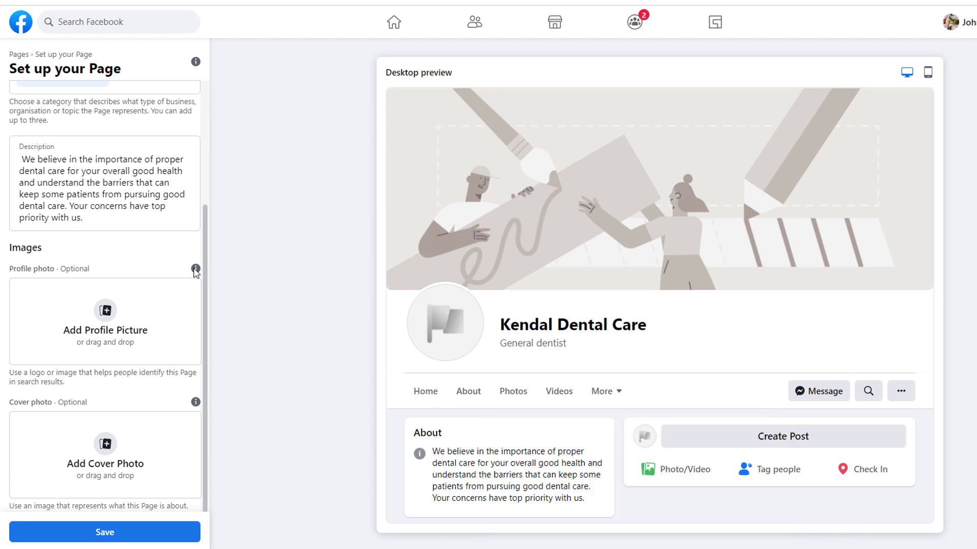
{"action": "mouse_move", "coordinate": [195, 271]}
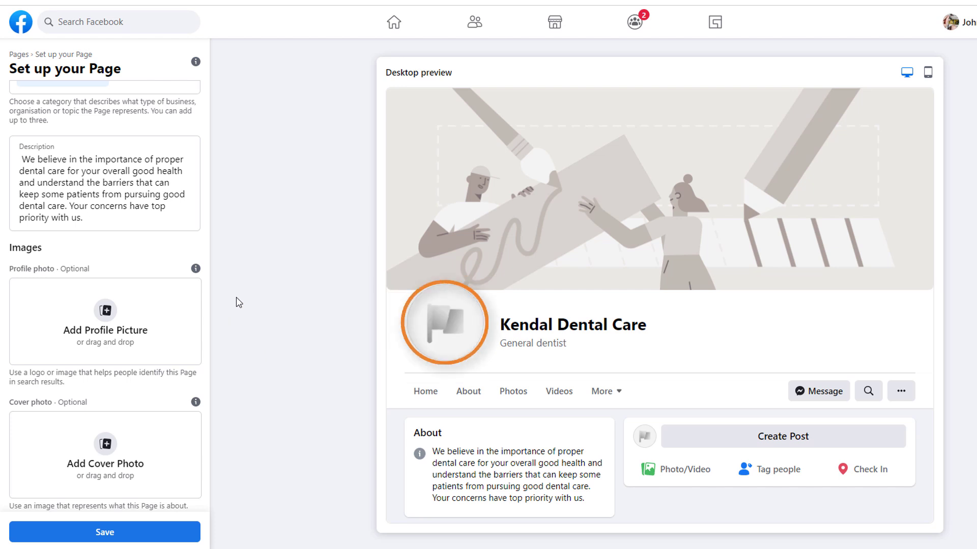
Step: Upload KENDAL.png as the Kendal Dental Care profile picture
{"action": "left_click", "coordinate": [107, 311]}
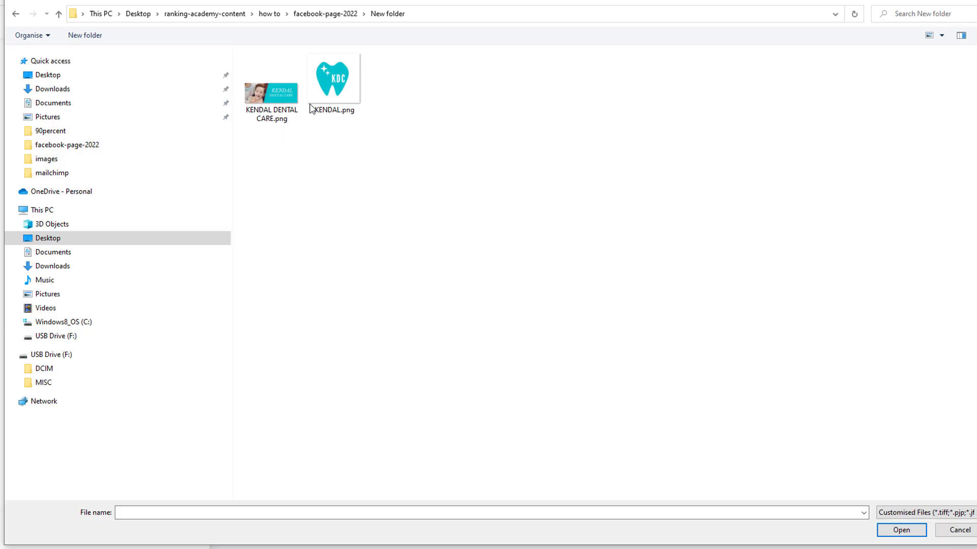
{"action": "left_click", "coordinate": [318, 96]}
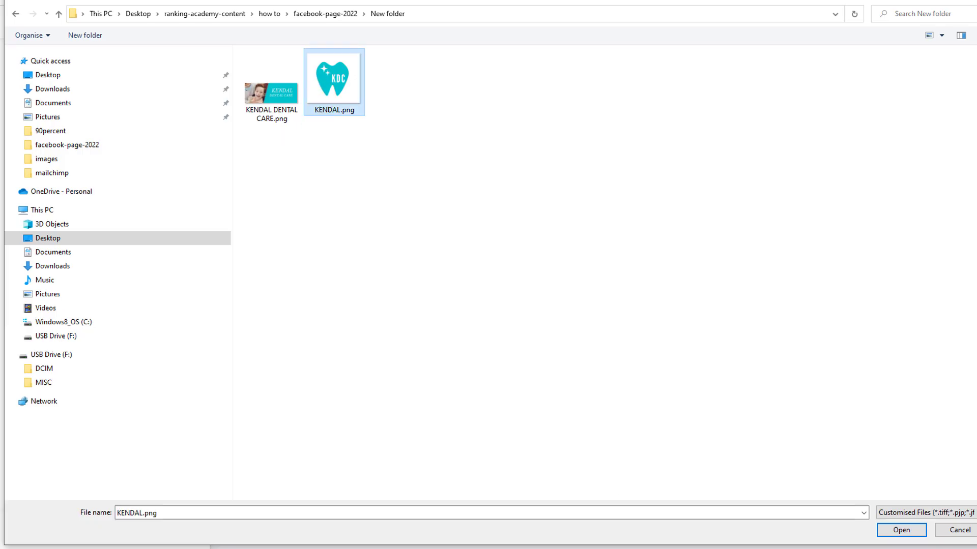
{"action": "left_click", "coordinate": [898, 531]}
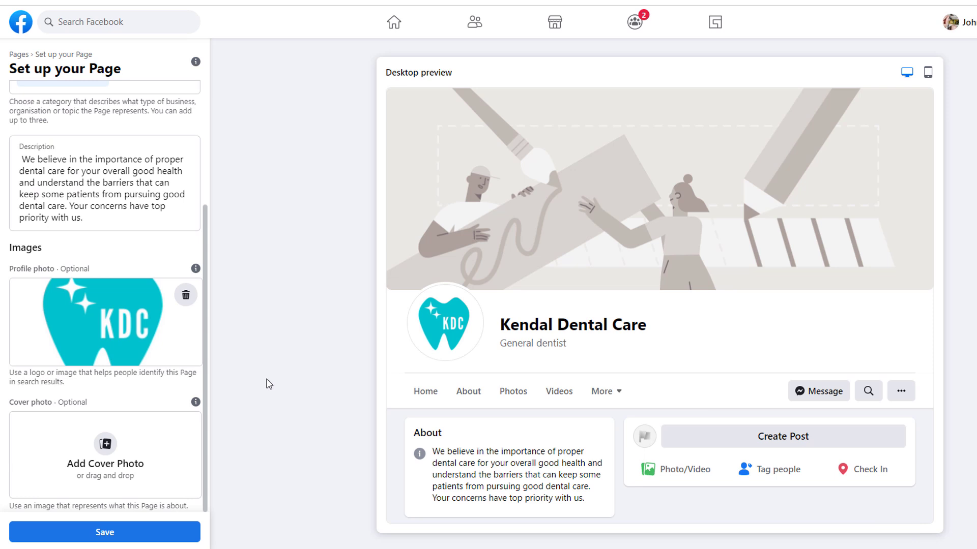
{"action": "mouse_move", "coordinate": [197, 402]}
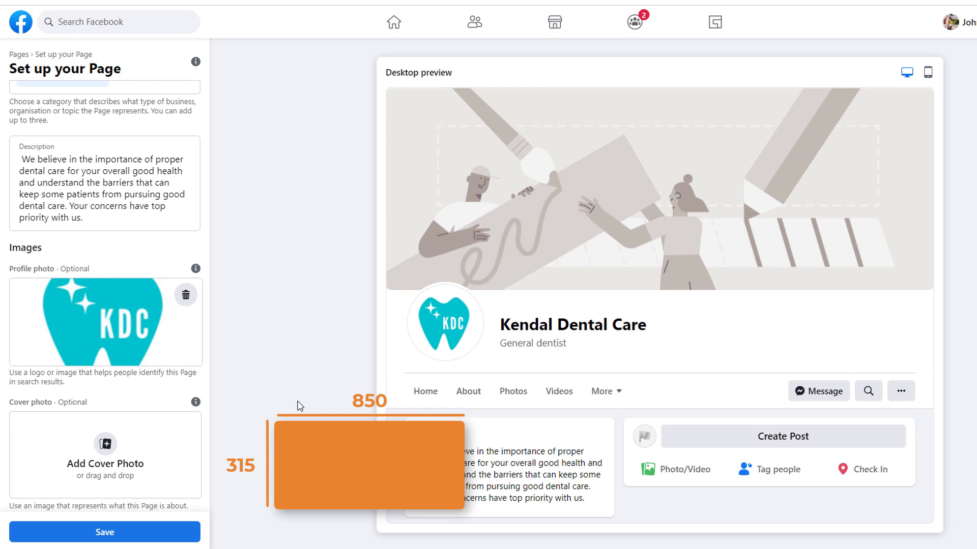
Step: Upload KENDAL DENTAL CARE.png as the Page's cover photo
{"action": "left_click", "coordinate": [105, 445]}
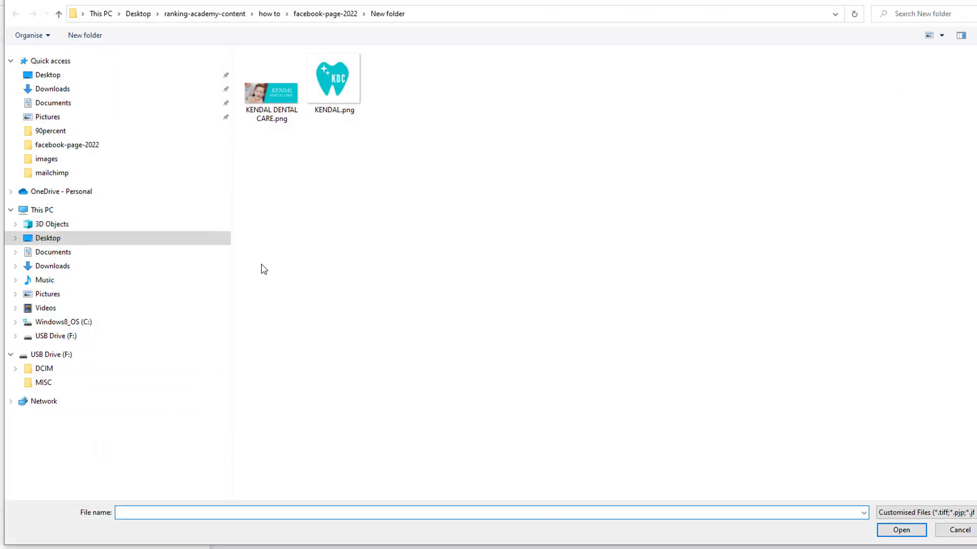
{"action": "left_click", "coordinate": [269, 92]}
{"action": "left_click", "coordinate": [901, 530]}
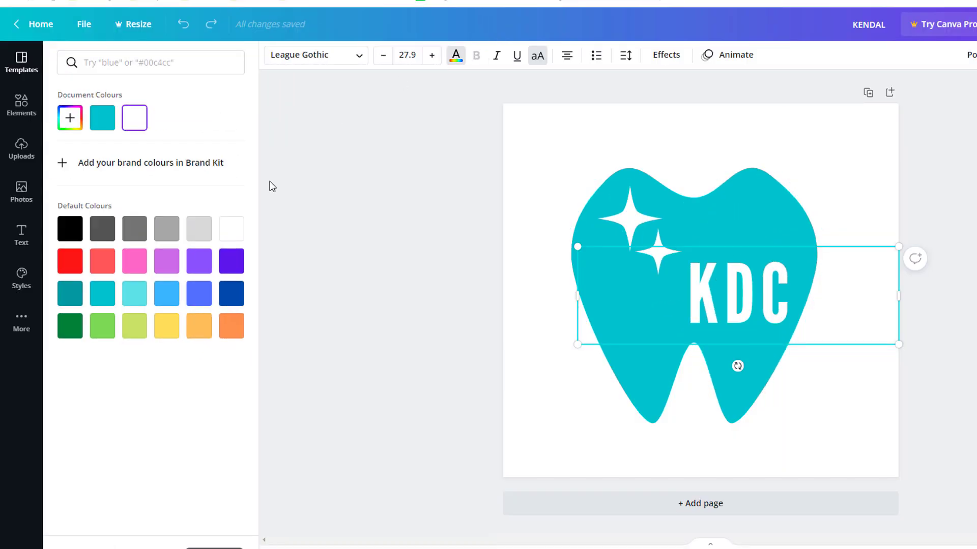
Step: Recolour the KDC lettering purple, then pink, settling on yellow
{"action": "left_click", "coordinate": [198, 264]}
{"action": "left_click", "coordinate": [135, 264]}
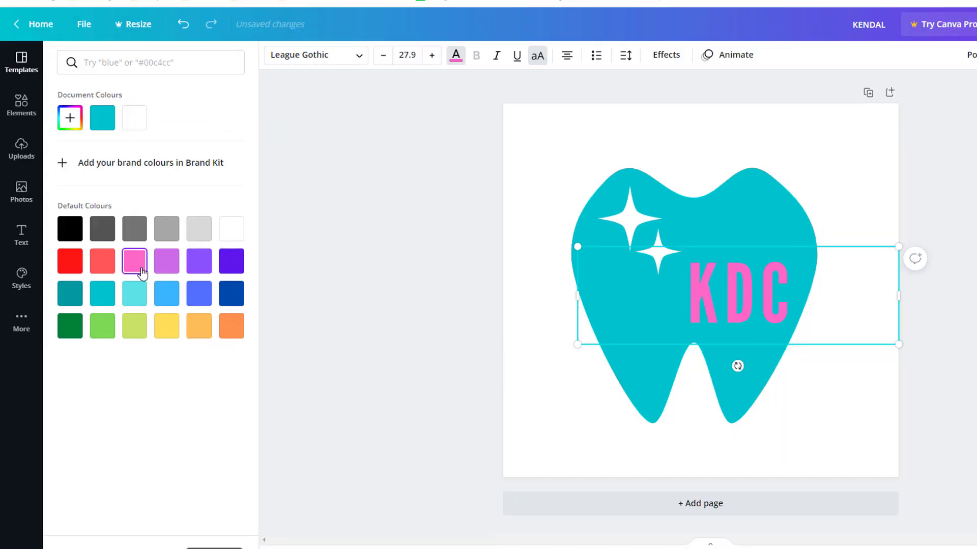
{"action": "left_click", "coordinate": [167, 332]}
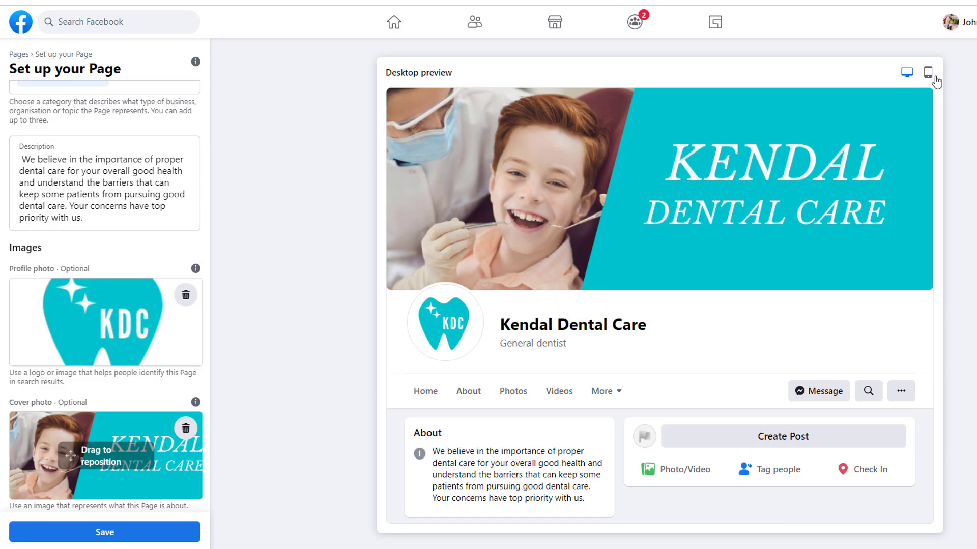
Step: Check the Page in the mobile preview, then save the setup
{"action": "left_click", "coordinate": [928, 74]}
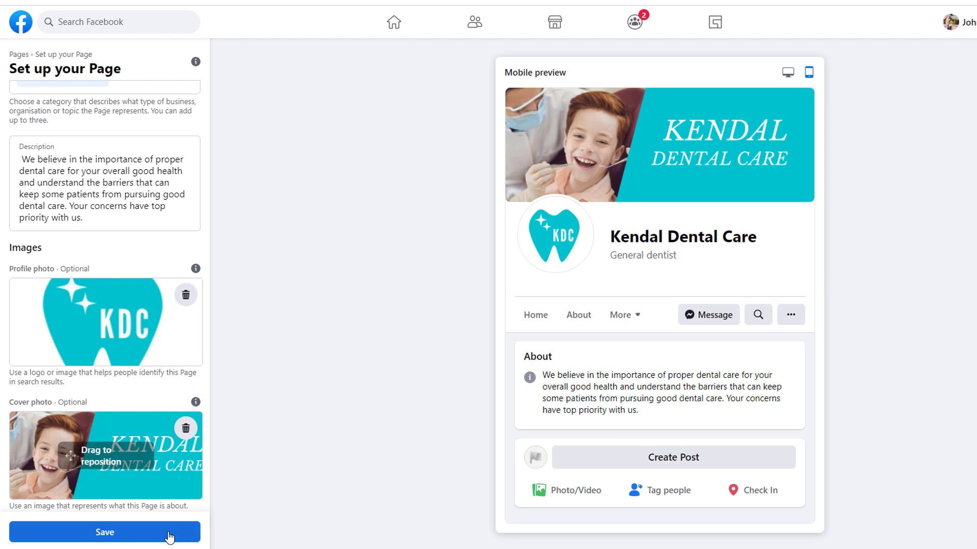
{"action": "left_click", "coordinate": [125, 532]}
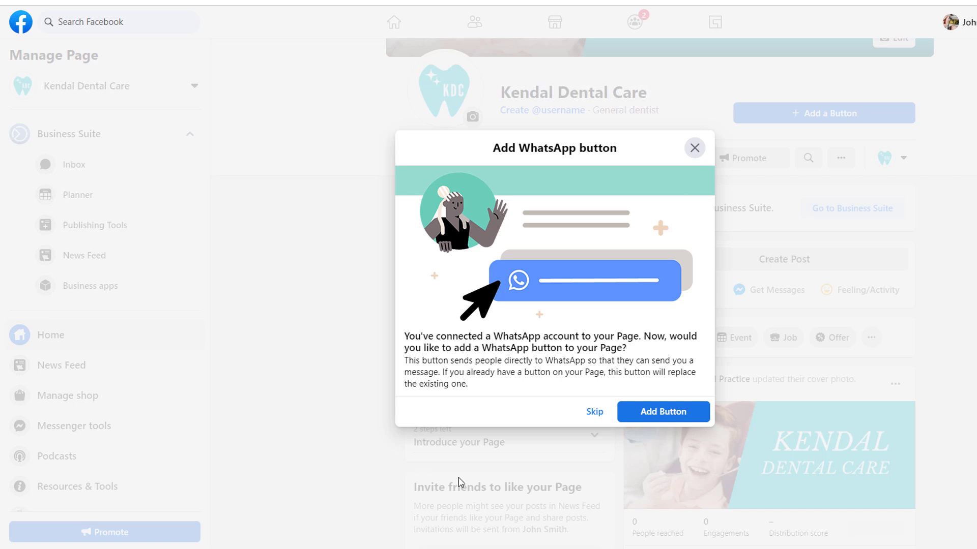
Step: Skip the WhatsApp button, post and ad suggestions, then dismiss the WhatsApp Business promotion
{"action": "left_click", "coordinate": [594, 411]}
{"action": "left_click", "coordinate": [594, 400]}
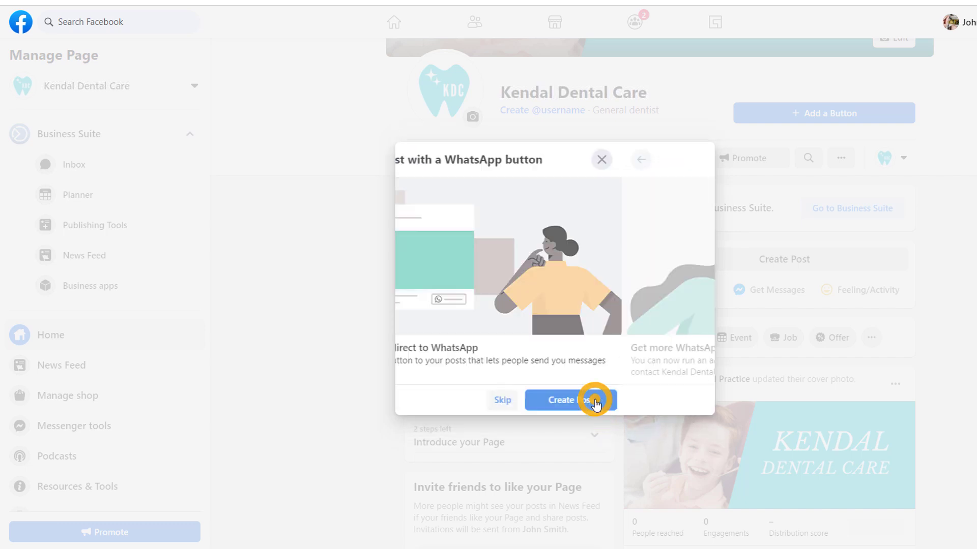
{"action": "left_click", "coordinate": [540, 400]}
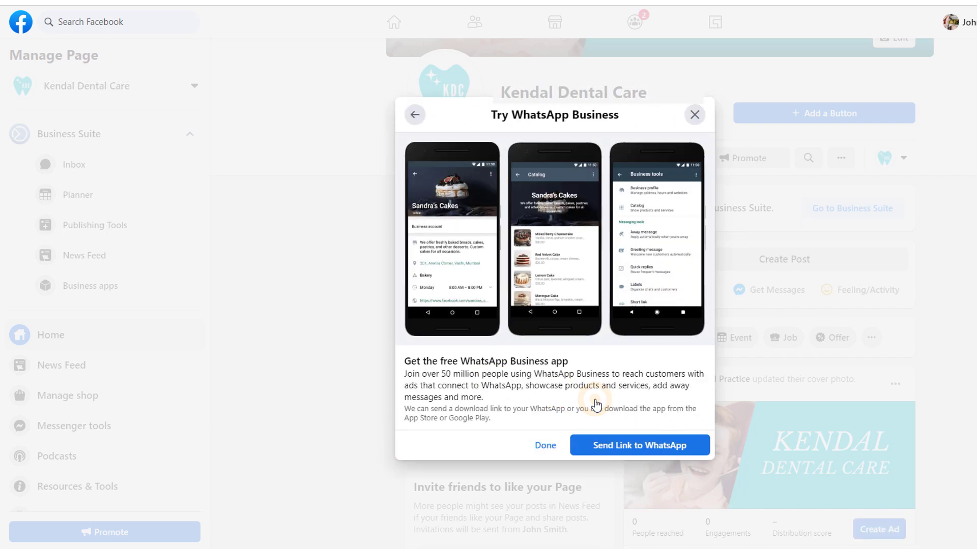
{"action": "left_click", "coordinate": [545, 446]}
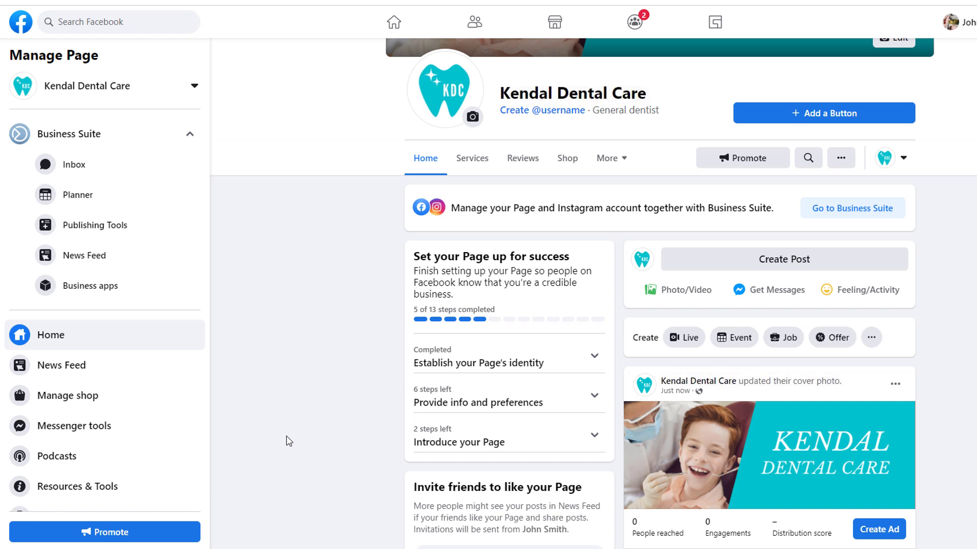
{"action": "scroll", "coordinate": [286, 439], "scroll_direction": "down", "scroll_amount": 1}
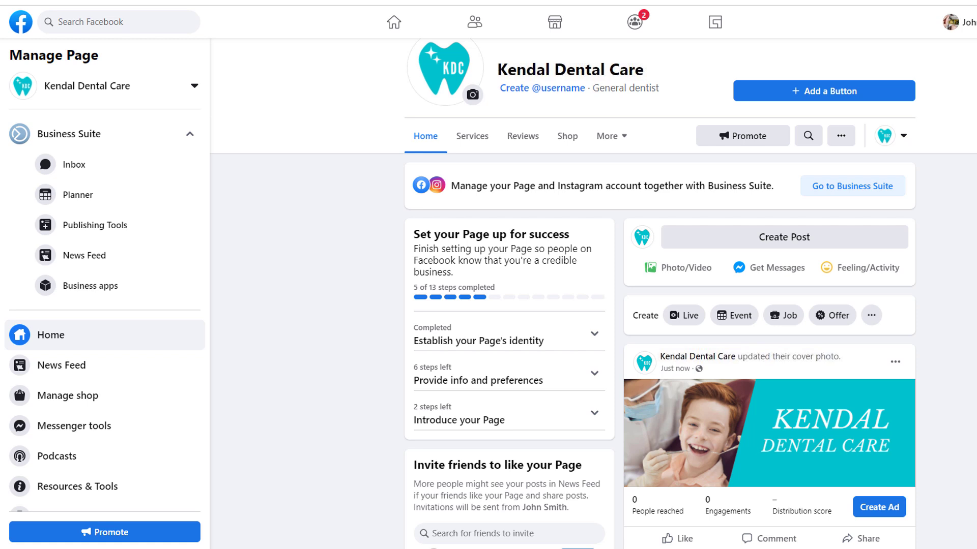
{"action": "left_click", "coordinate": [593, 338]}
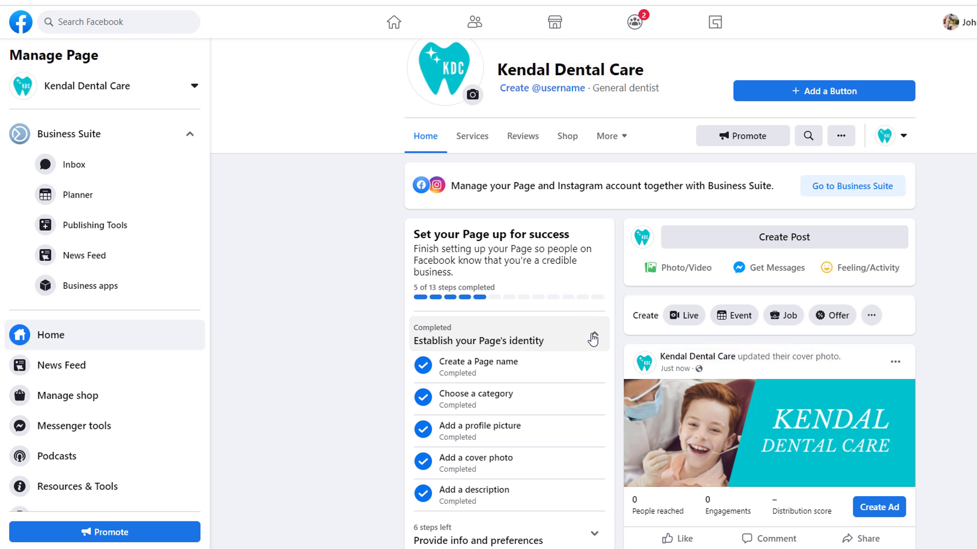
{"action": "left_click", "coordinate": [593, 338]}
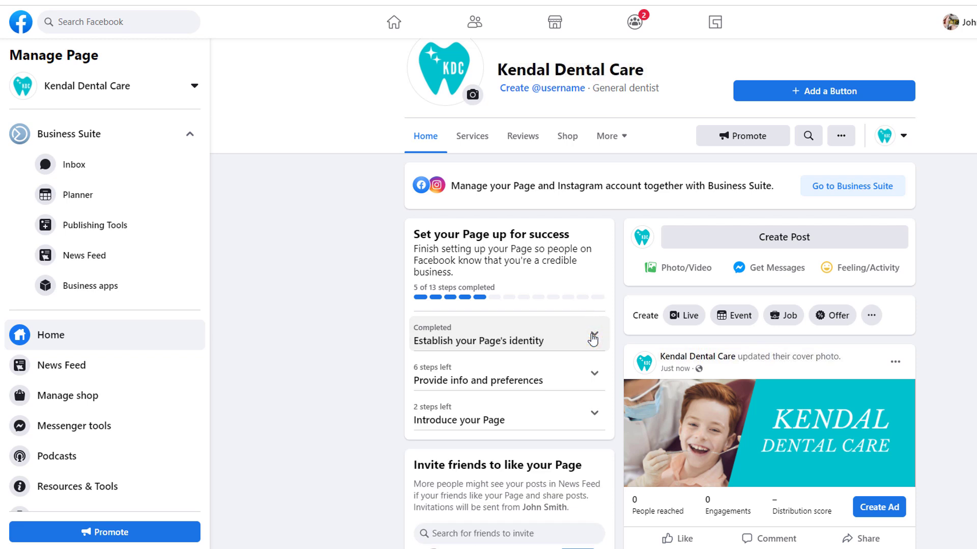
Step: Expand 'Provide info and preferences' to list its website, location, hours and phone steps
{"action": "left_click", "coordinate": [596, 370]}
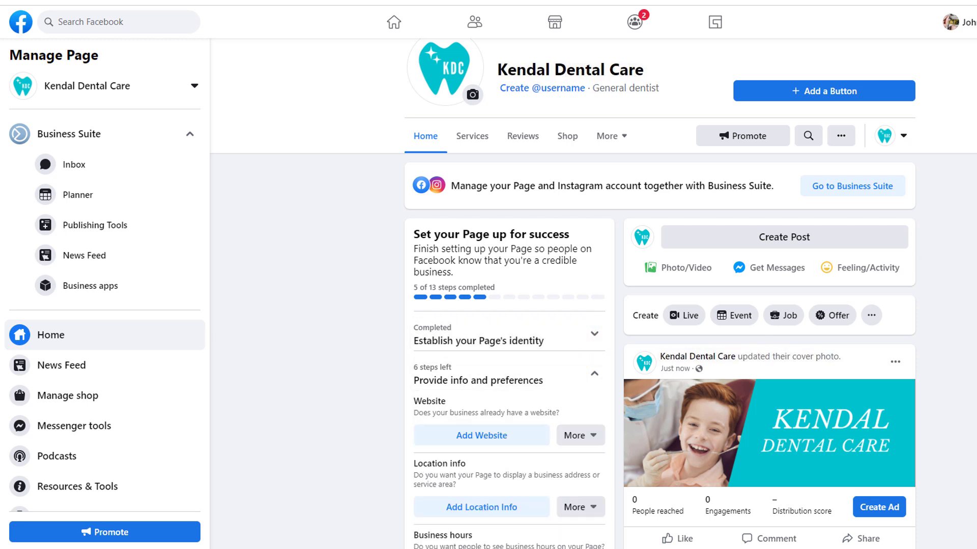
{"action": "scroll", "coordinate": [590, 305], "scroll_direction": "down", "scroll_amount": 4}
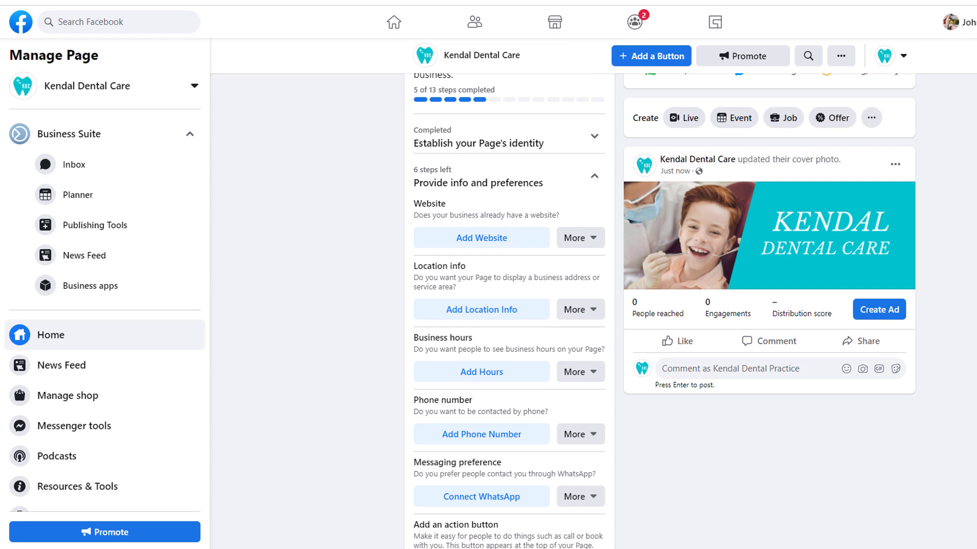
{"action": "left_click", "coordinate": [505, 239]}
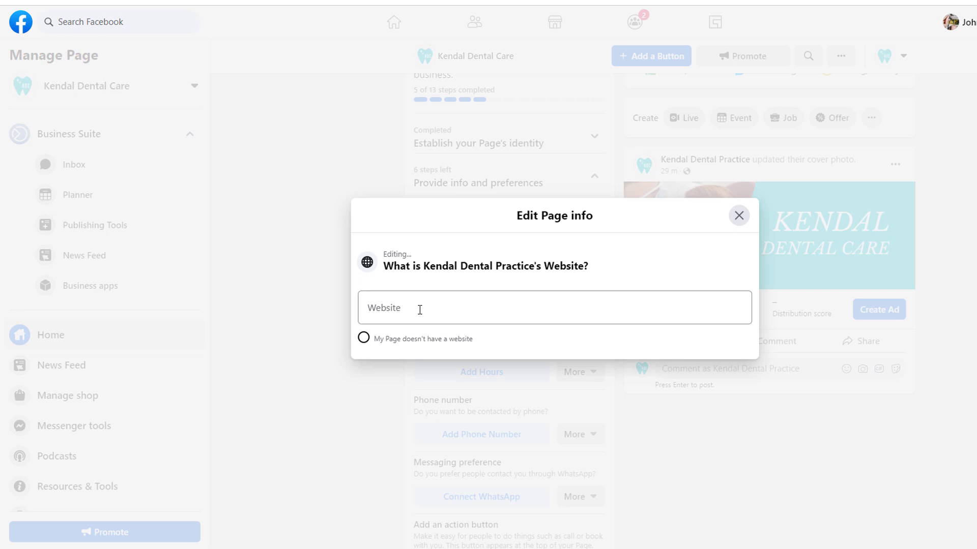
{"action": "left_click", "coordinate": [418, 309]}
{"action": "type", "text": "https://"}
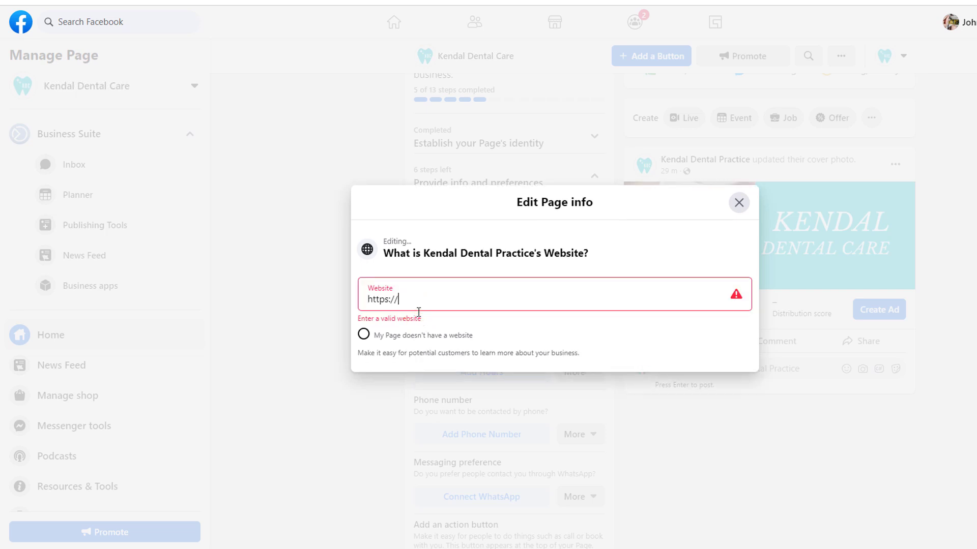
{"action": "type", "text": "kendaldentalcare.com"}
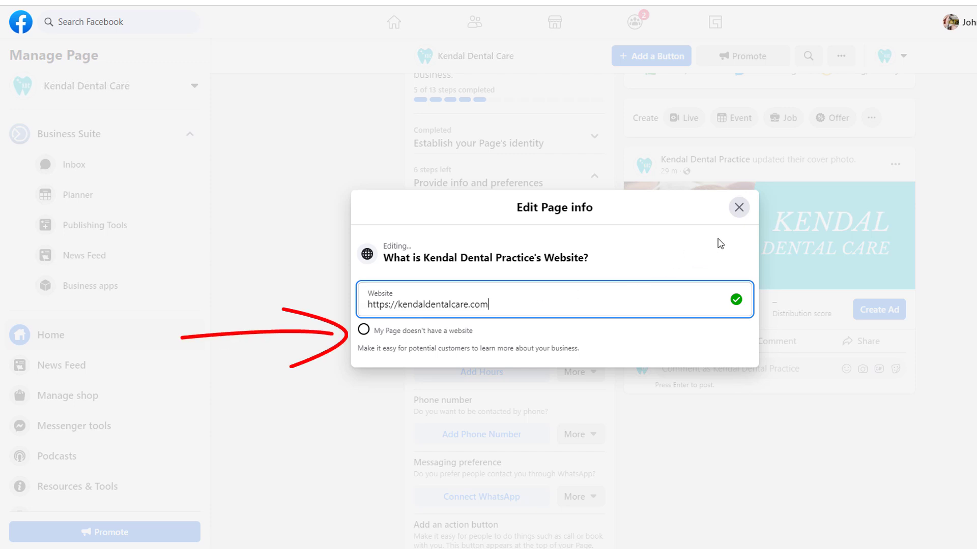
{"action": "left_click", "coordinate": [738, 207]}
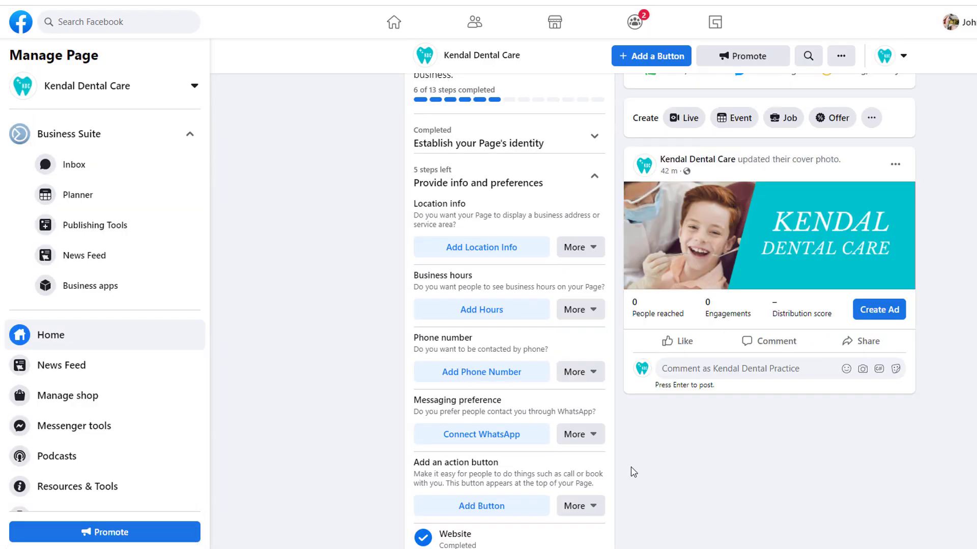
Step: Enter the practice's street address, city and postcode as the Page location
{"action": "left_click", "coordinate": [490, 254]}
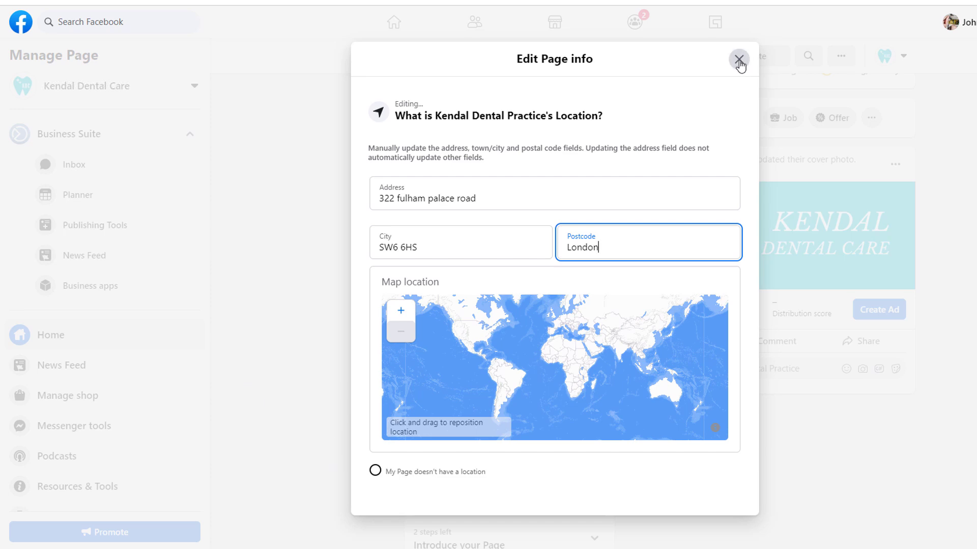
{"action": "left_click", "coordinate": [740, 60]}
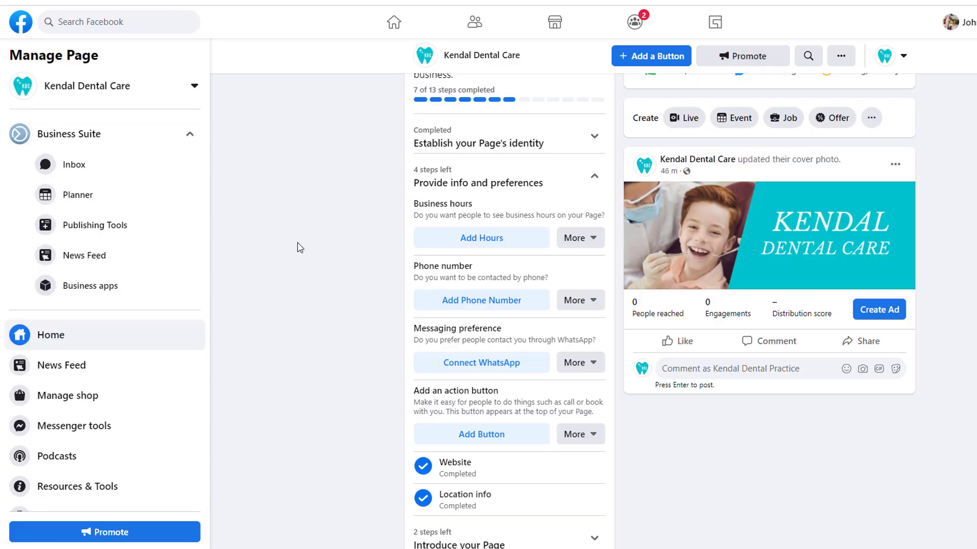
Step: Set the Page to open during selected hours, 09:00–17:00 Monday to Friday
{"action": "left_click", "coordinate": [473, 244]}
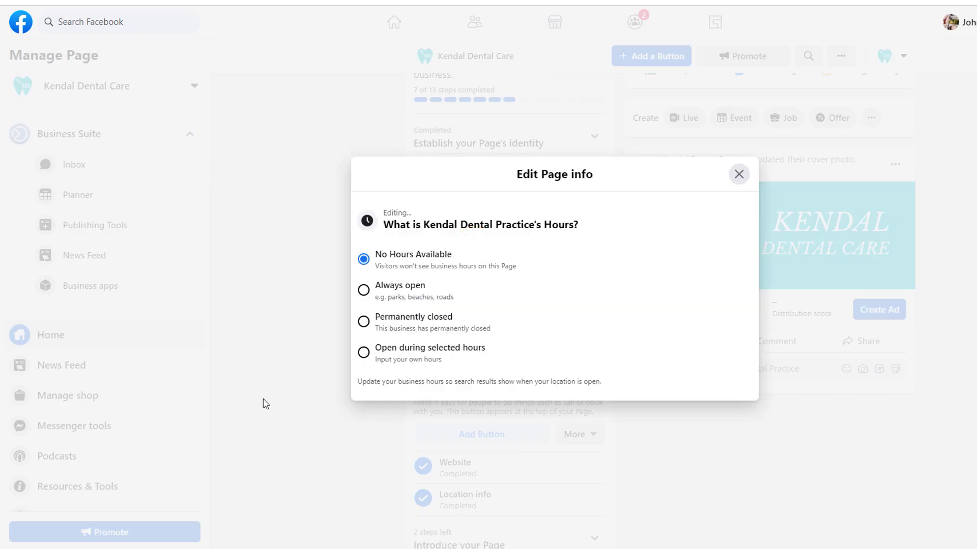
{"action": "left_click", "coordinate": [363, 353]}
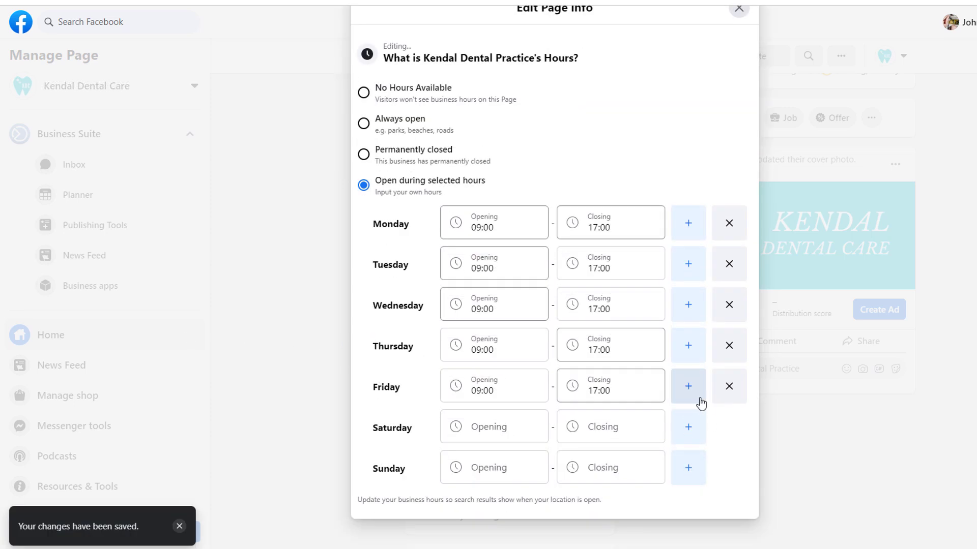
{"action": "scroll", "coordinate": [701, 403], "scroll_direction": "up", "scroll_amount": 1}
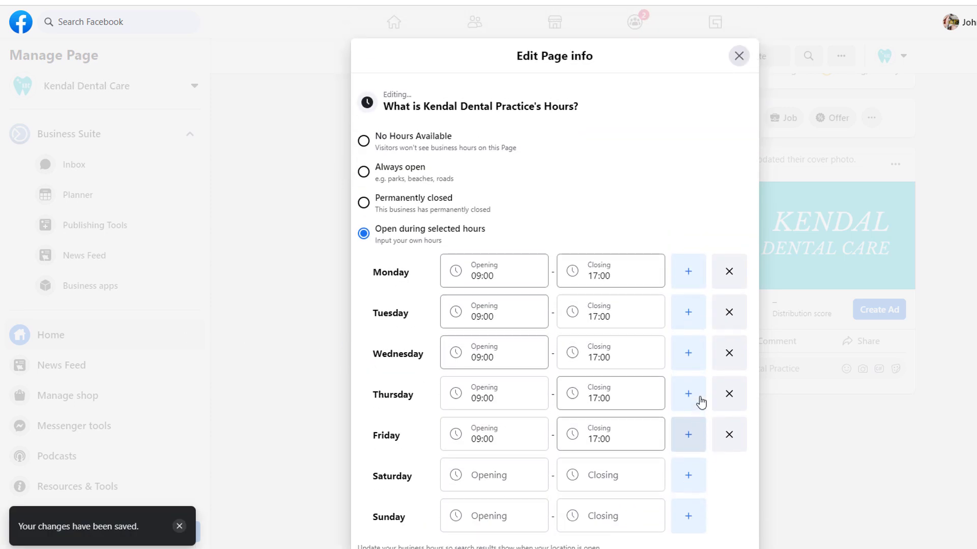
{"action": "left_click", "coordinate": [738, 56]}
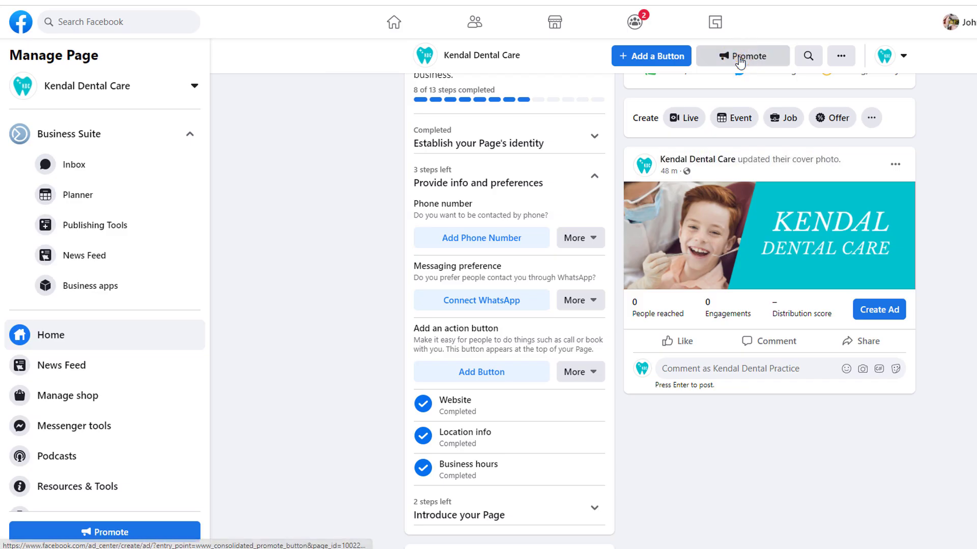
Step: Add the practice's phone number to the Page info
{"action": "left_click", "coordinate": [466, 241]}
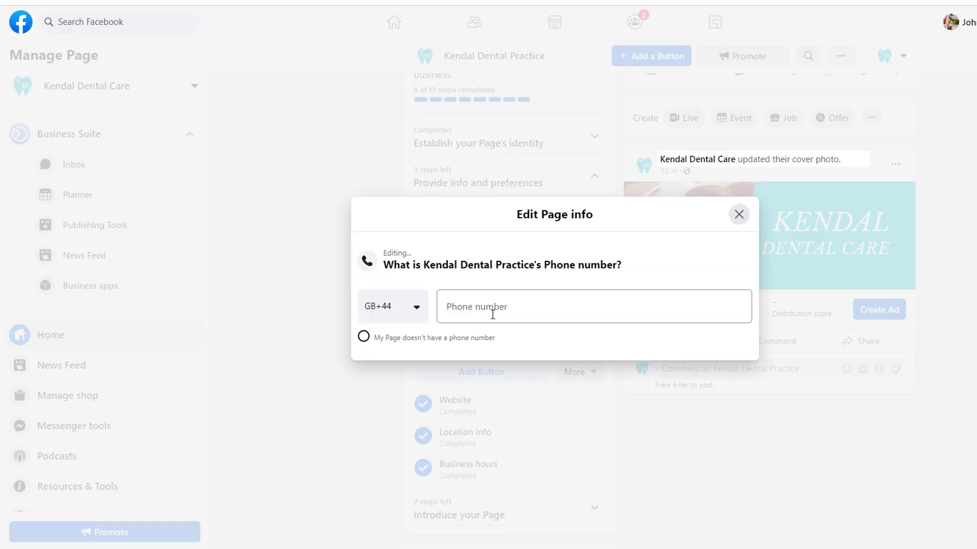
{"action": "left_click", "coordinate": [492, 307]}
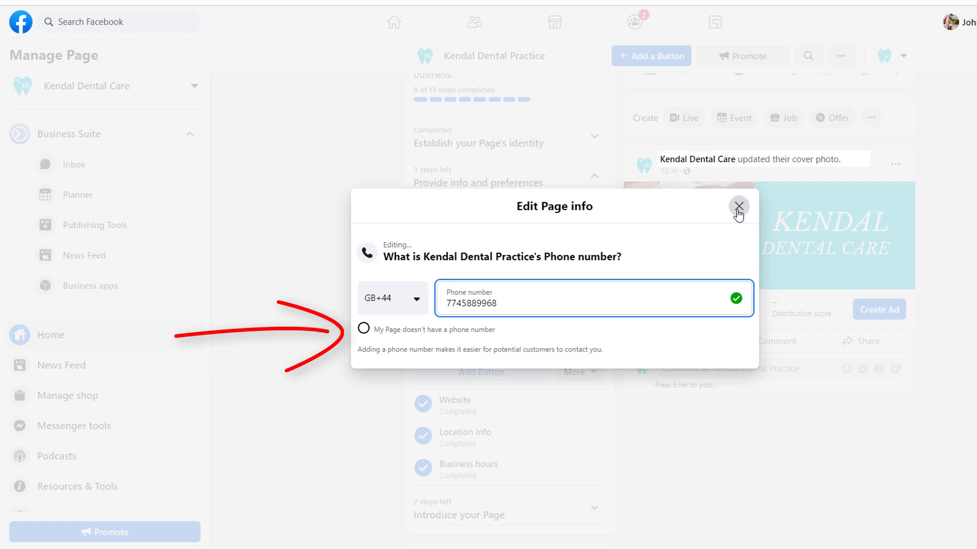
{"action": "left_click", "coordinate": [738, 207]}
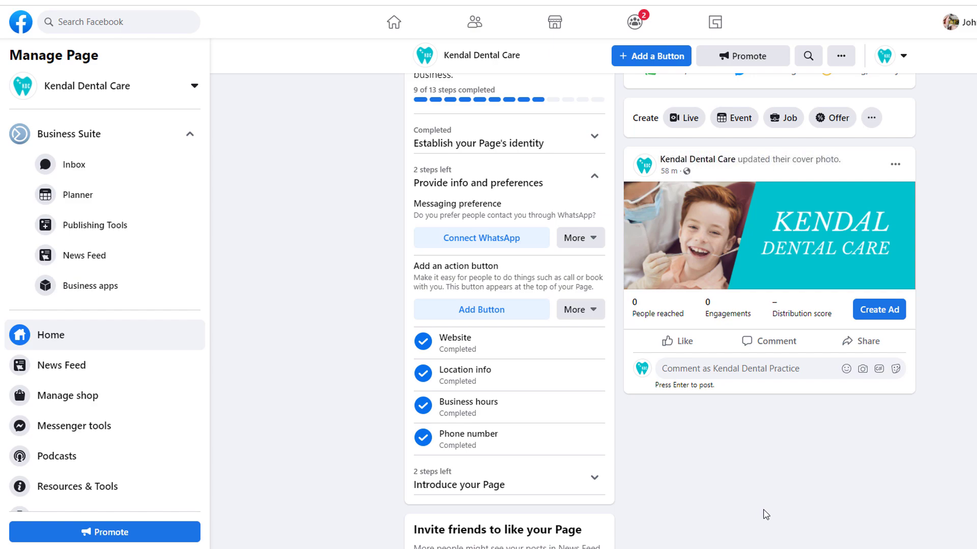
Step: Connect the Page to WhatsApp by entering the verification code sent to the number
{"action": "left_click", "coordinate": [508, 245]}
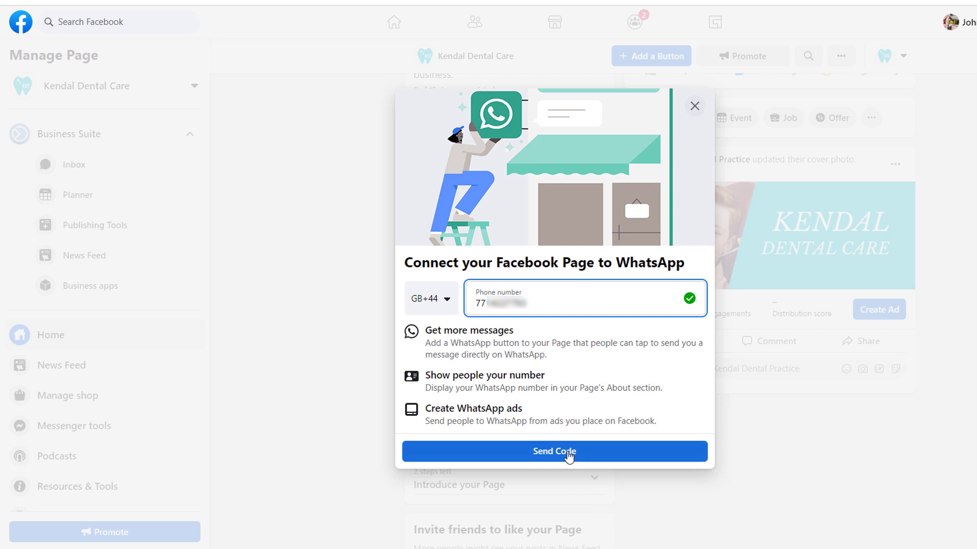
{"action": "left_click", "coordinate": [567, 451]}
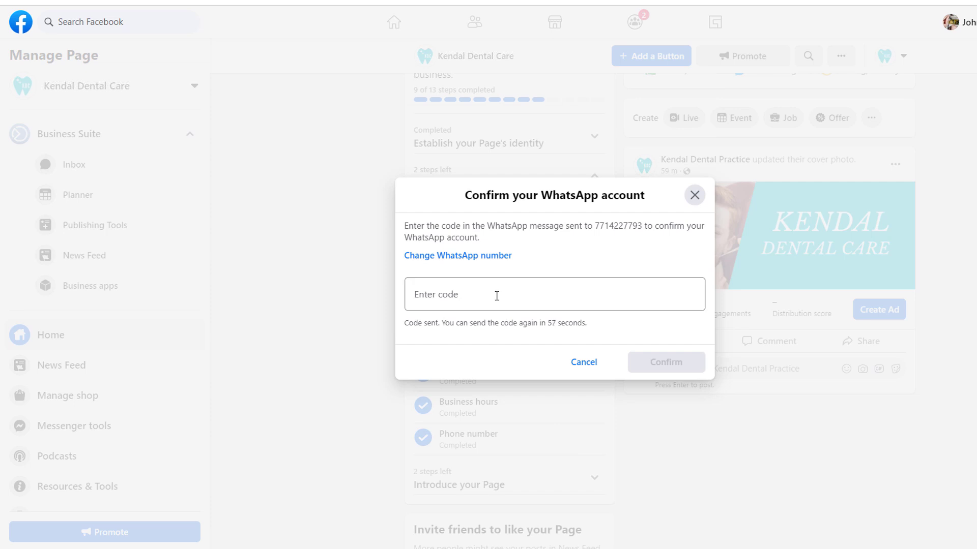
{"action": "left_click", "coordinate": [496, 296]}
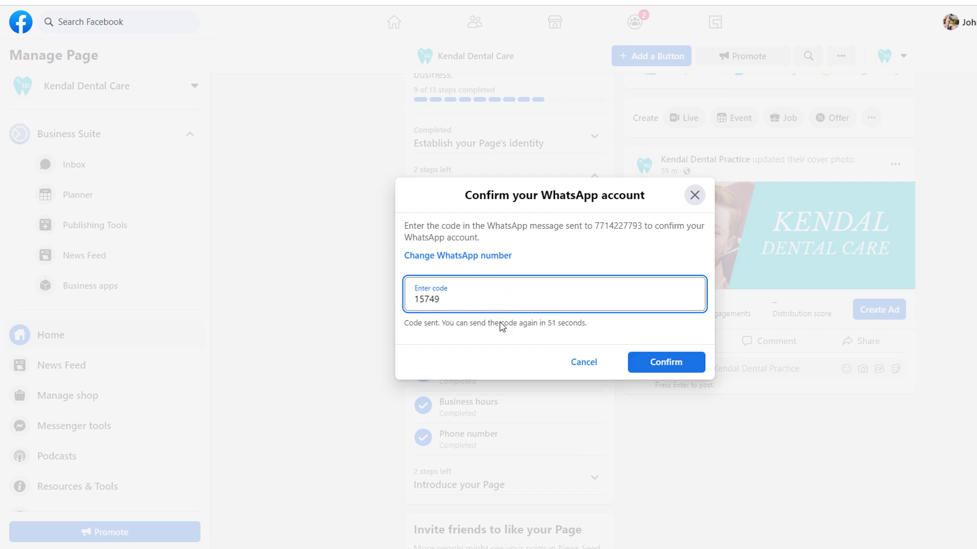
{"action": "left_click", "coordinate": [682, 367]}
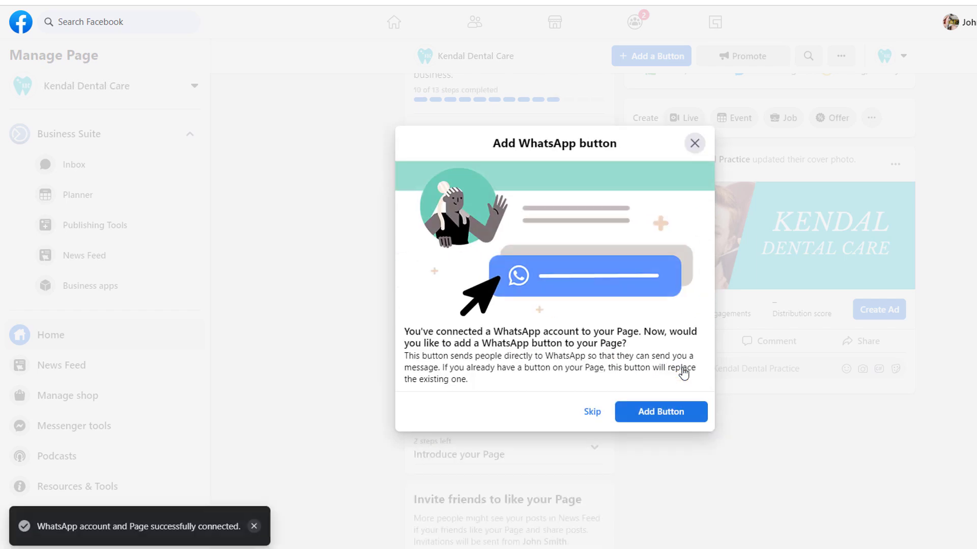
Step: Add the WhatsApp button, skipping the post, ad and WhatsApp Business prompts
{"action": "left_click", "coordinate": [690, 417]}
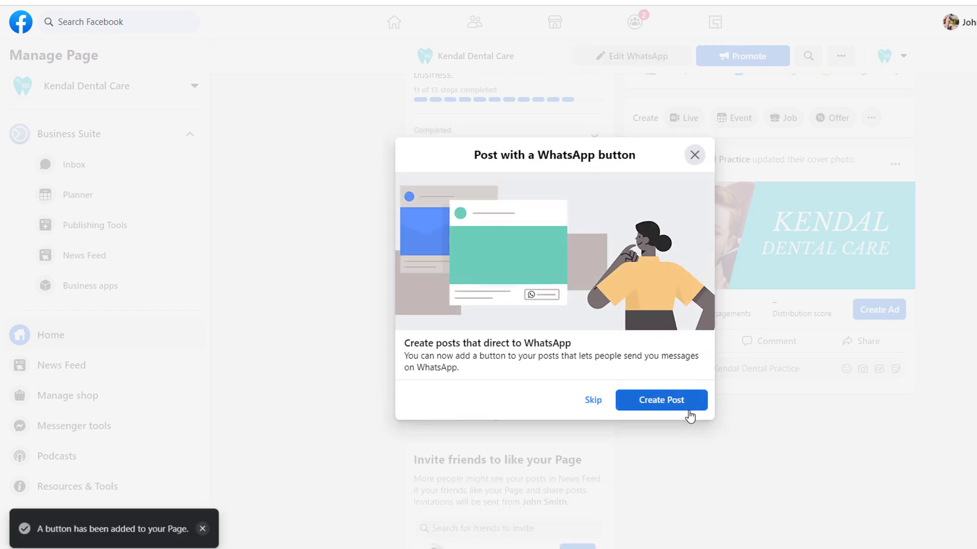
{"action": "left_click", "coordinate": [593, 401]}
{"action": "left_click", "coordinate": [594, 399]}
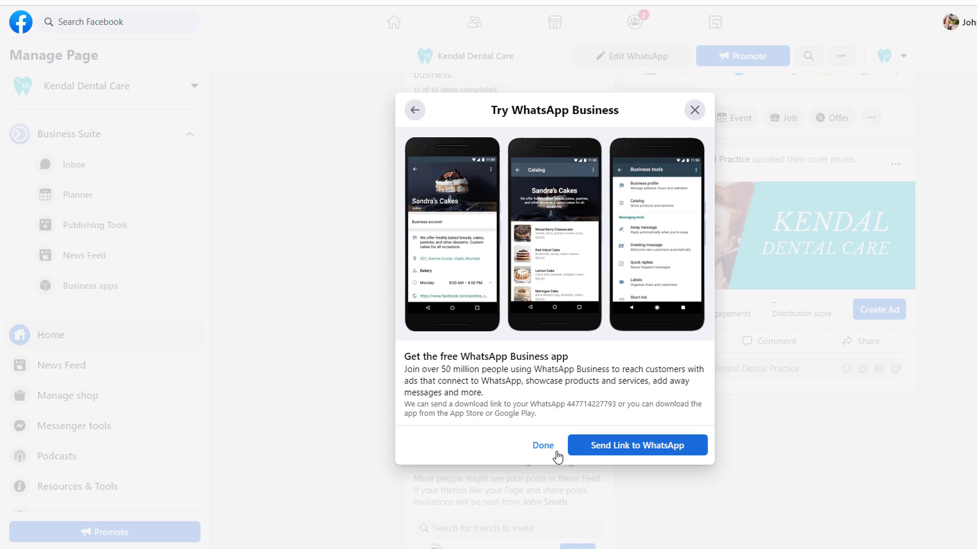
{"action": "left_click", "coordinate": [542, 447]}
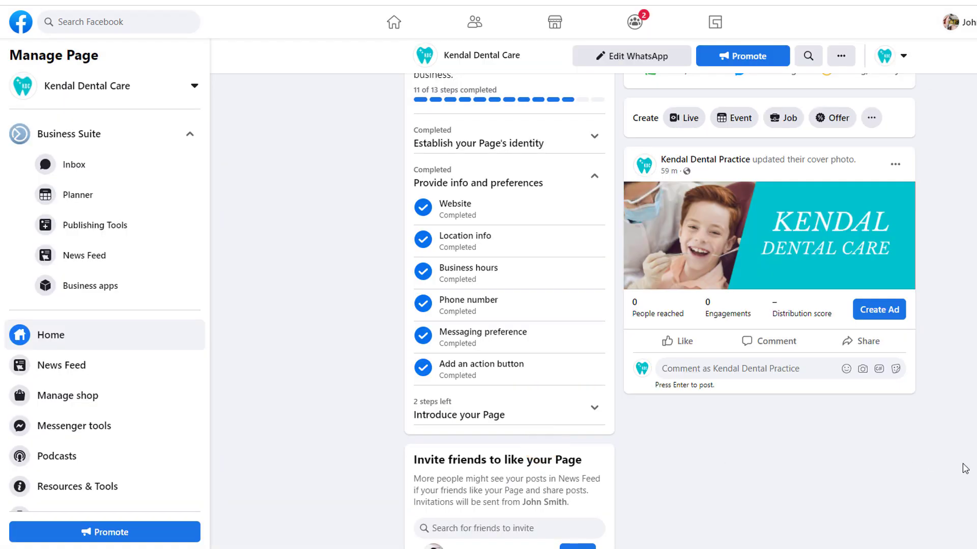
{"action": "scroll", "coordinate": [965, 469], "scroll_direction": "up", "scroll_amount": 7}
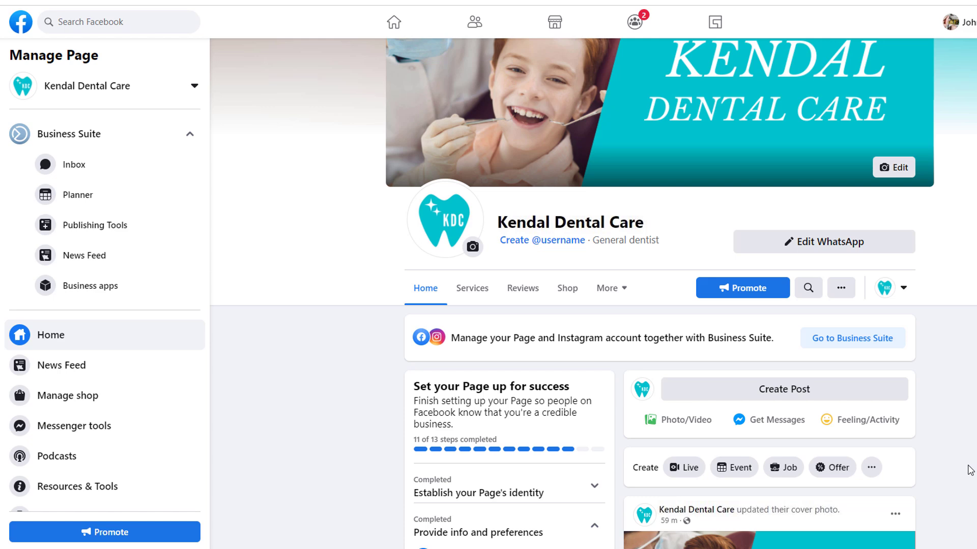
Step: Change the Page's action button from WhatsApp to Call Now with the practice's phone number
{"action": "left_click", "coordinate": [839, 243]}
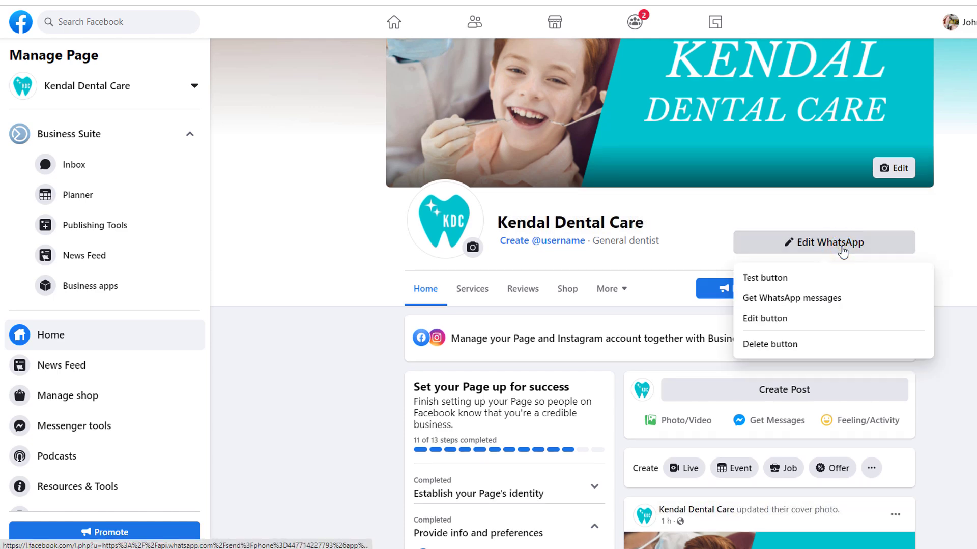
{"action": "left_click", "coordinate": [773, 319]}
{"action": "scroll", "coordinate": [659, 413], "scroll_direction": "down", "scroll_amount": 2}
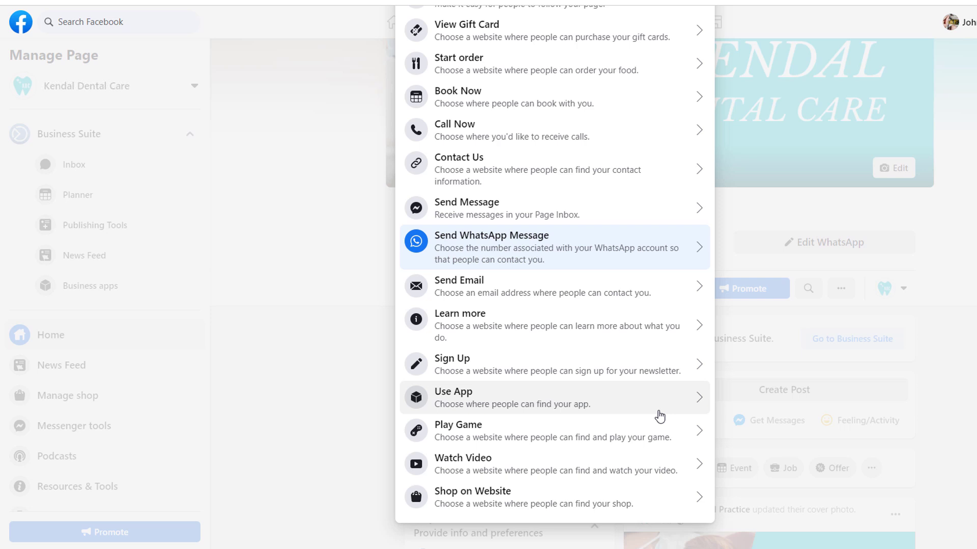
{"action": "scroll", "coordinate": [660, 417], "scroll_direction": "up", "scroll_amount": 2}
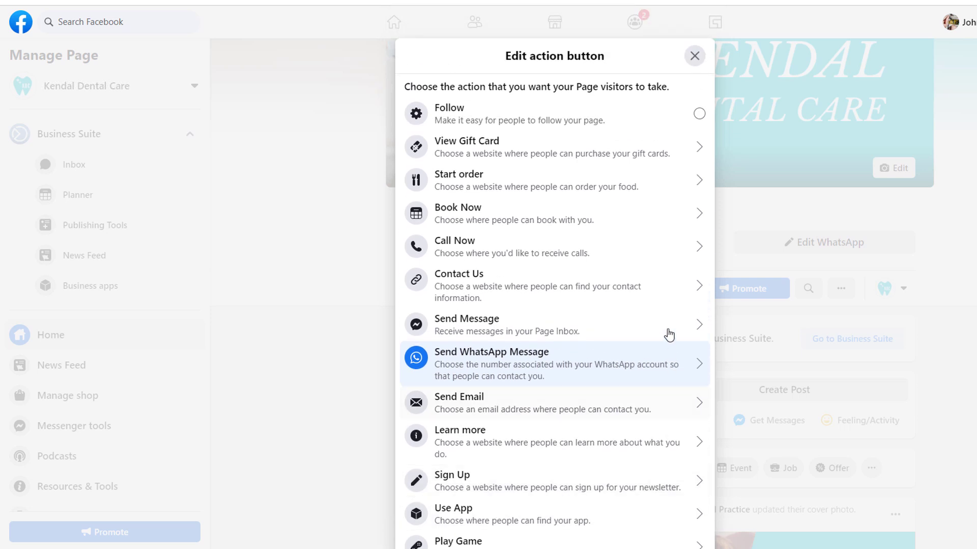
{"action": "left_click", "coordinate": [655, 252]}
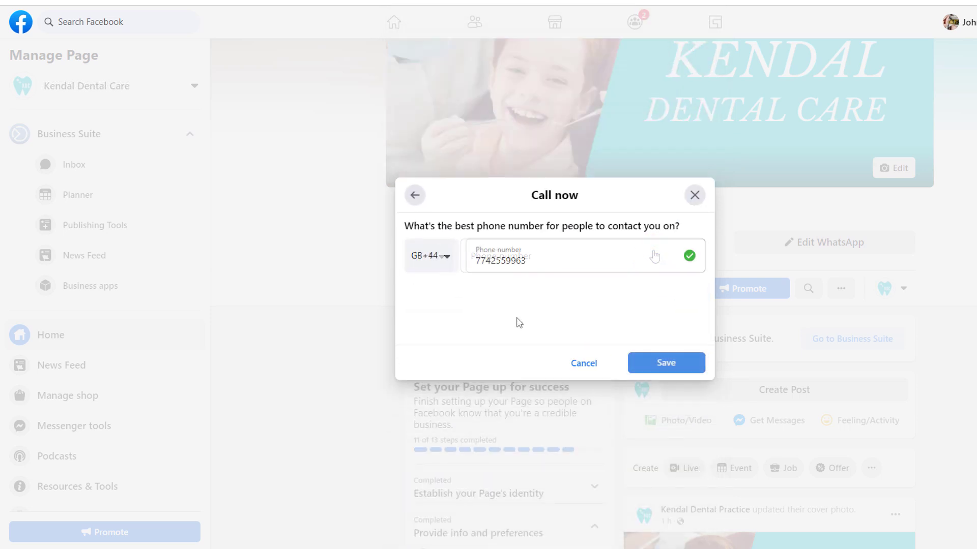
{"action": "left_click", "coordinate": [664, 365]}
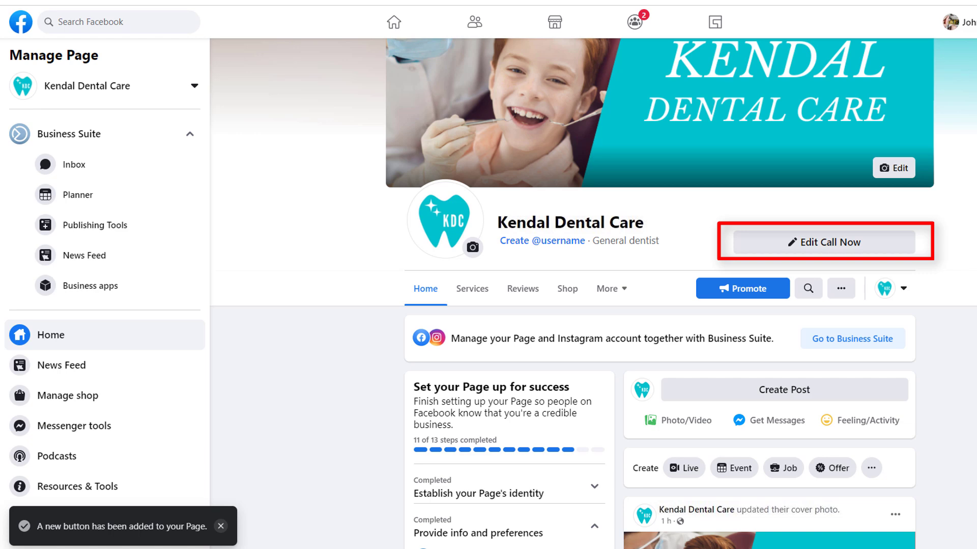
{"action": "scroll", "coordinate": [593, 293], "scroll_direction": "down", "scroll_amount": 5}
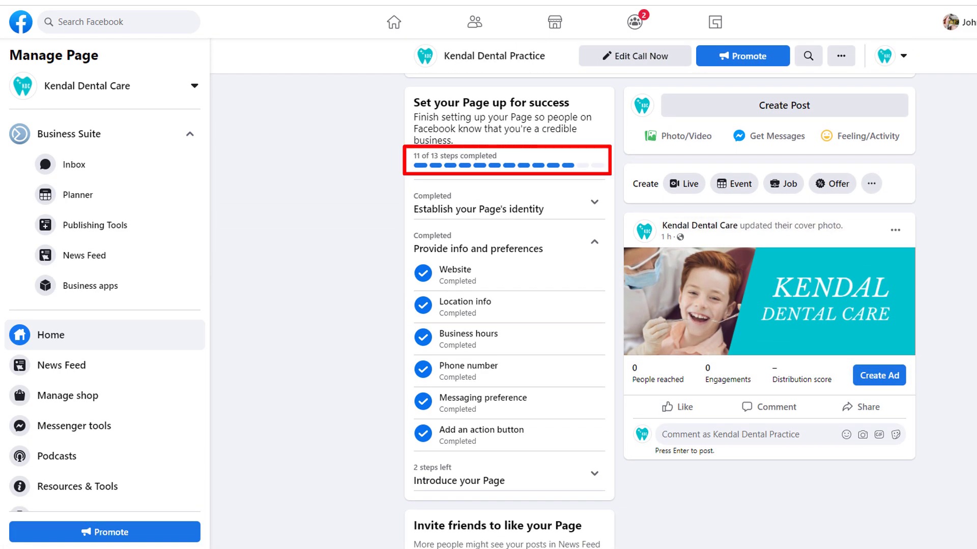
Step: Under Introduce your Page, invite all three friends to like the Page
{"action": "left_click", "coordinate": [595, 244]}
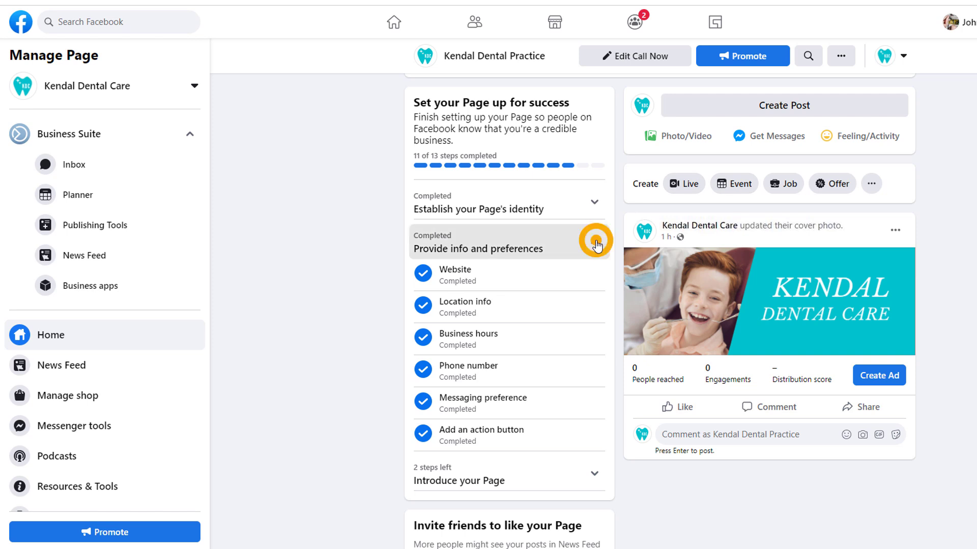
{"action": "left_click", "coordinate": [593, 283]}
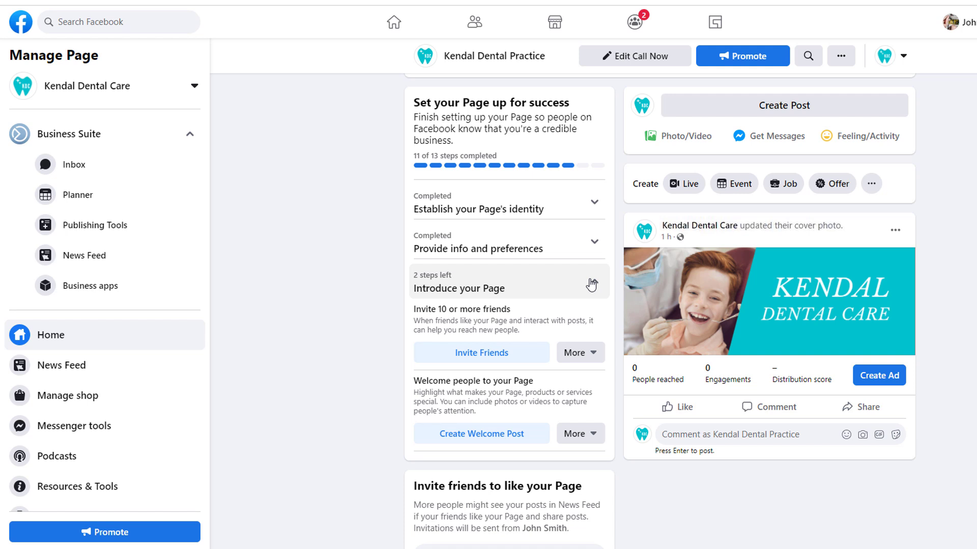
{"action": "left_click", "coordinate": [492, 352]}
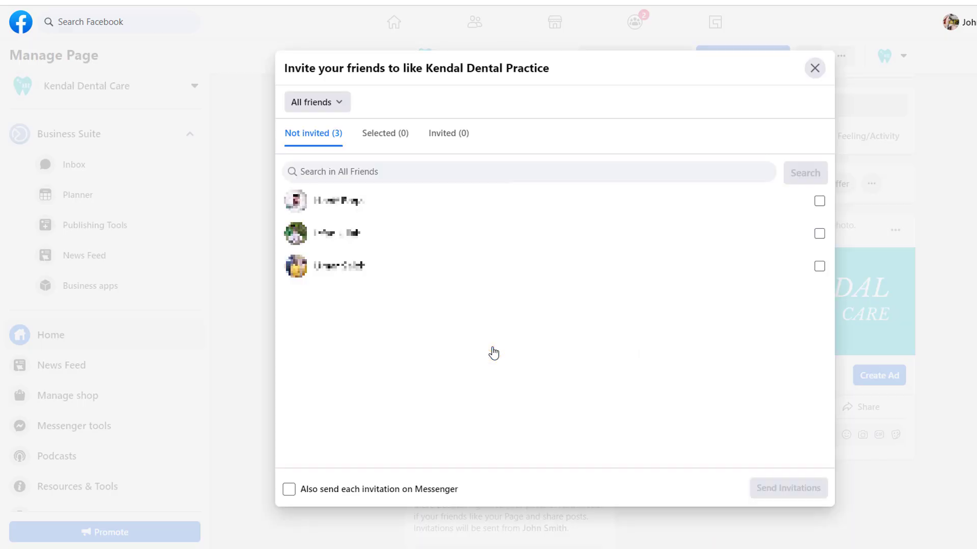
{"action": "left_click", "coordinate": [819, 201]}
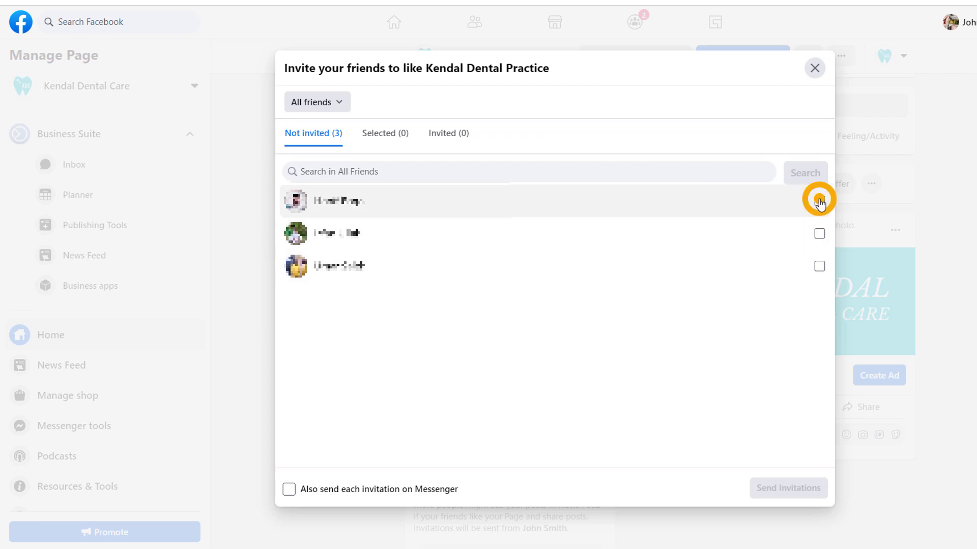
{"action": "left_click", "coordinate": [819, 234]}
{"action": "left_click", "coordinate": [819, 266]}
{"action": "left_click", "coordinate": [794, 491]}
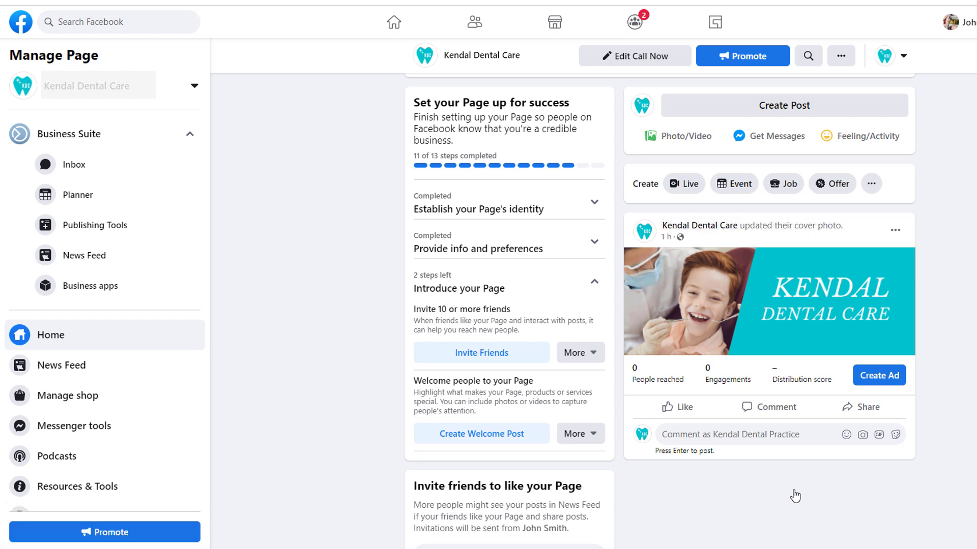
Step: Write and publish a welcome post offering a free dental health check to people who like or follow
{"action": "left_click", "coordinate": [466, 437]}
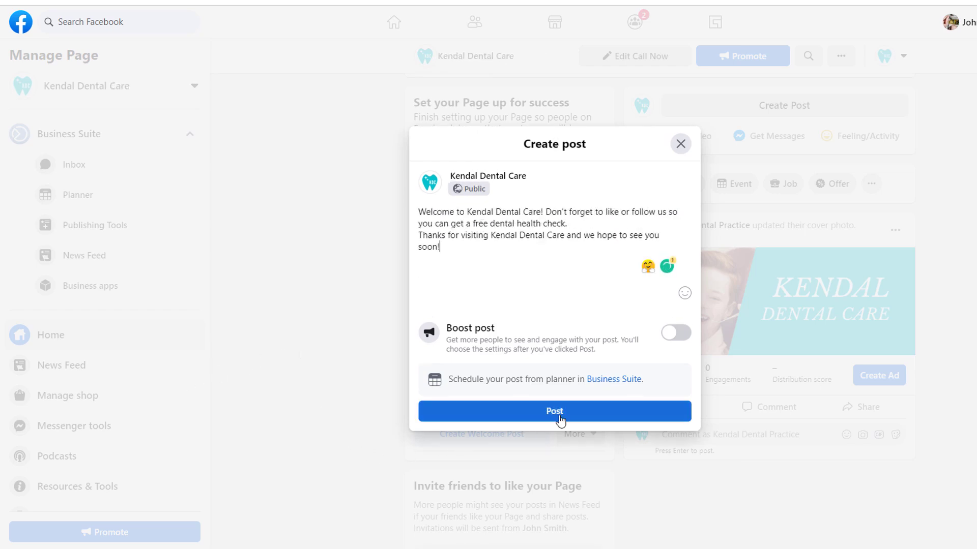
{"action": "left_click", "coordinate": [560, 420]}
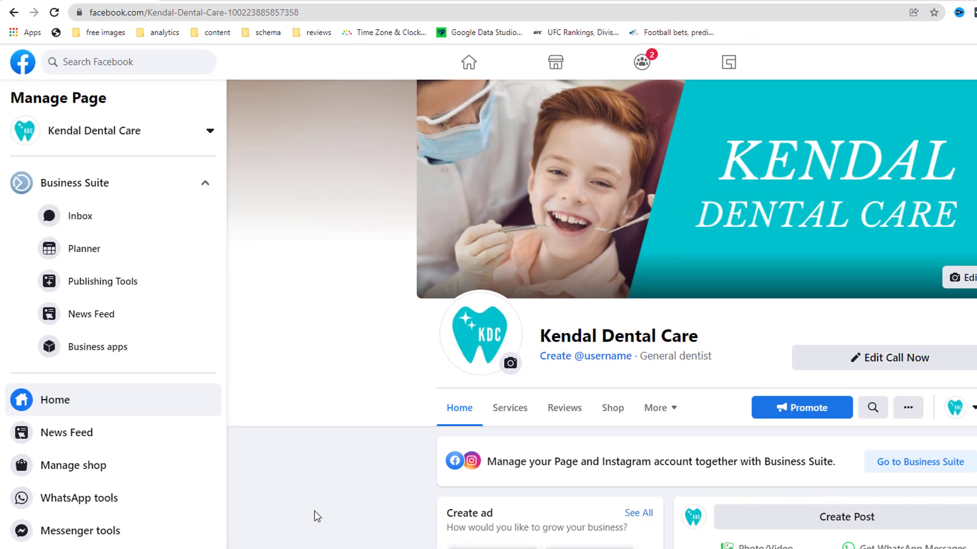
{"action": "left_click", "coordinate": [613, 364]}
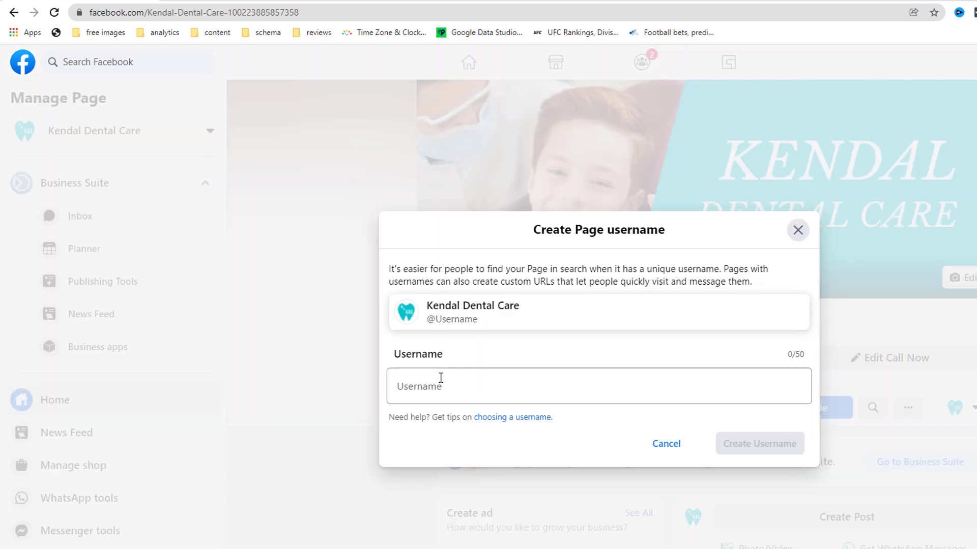
{"action": "left_click", "coordinate": [418, 387]}
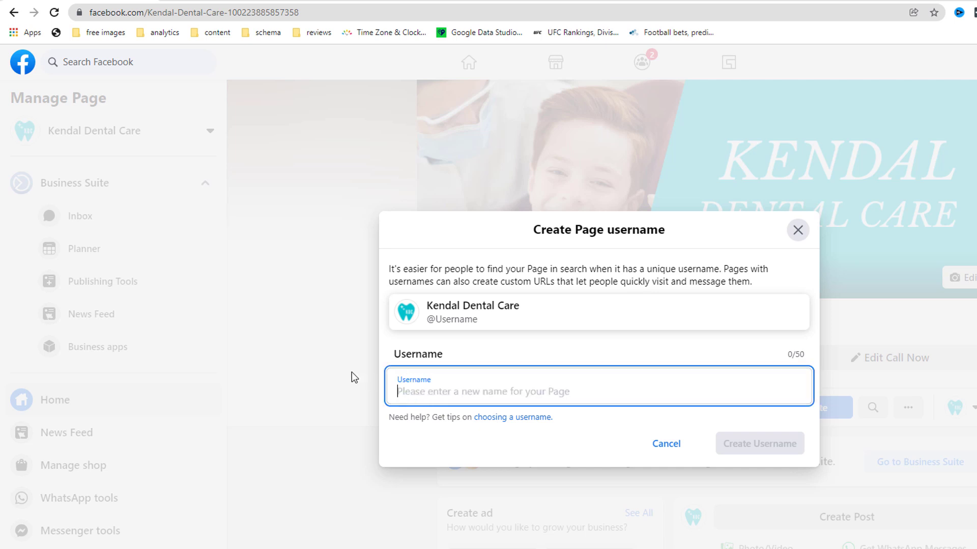
{"action": "type", "text": "kendaldentalcare"}
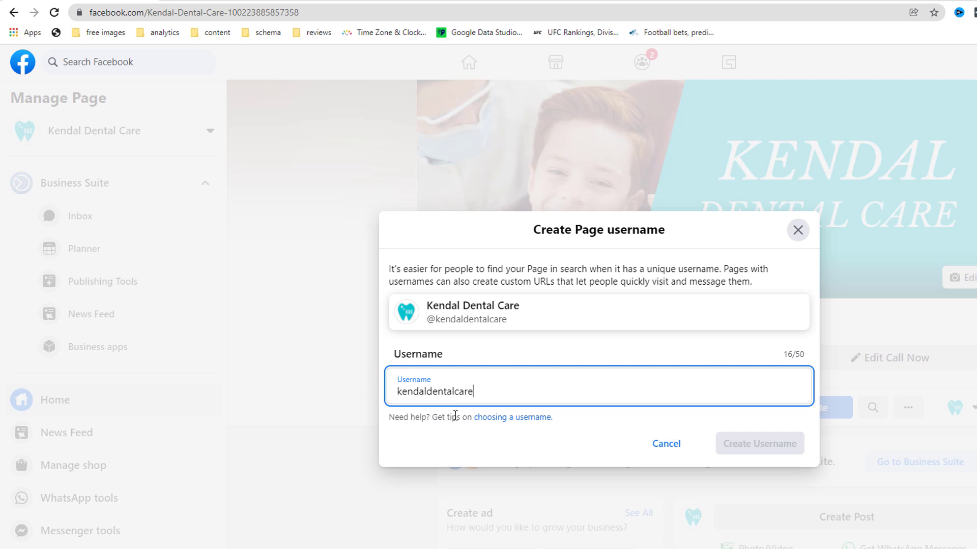
{"action": "left_click", "coordinate": [511, 448]}
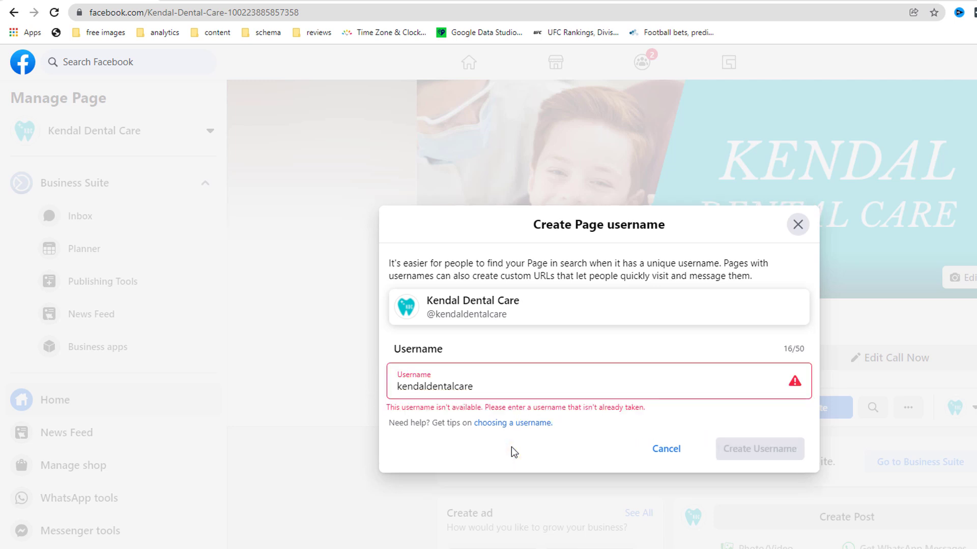
{"action": "left_click_drag", "start_coordinate": [455, 386], "coordinate": [480, 389]}
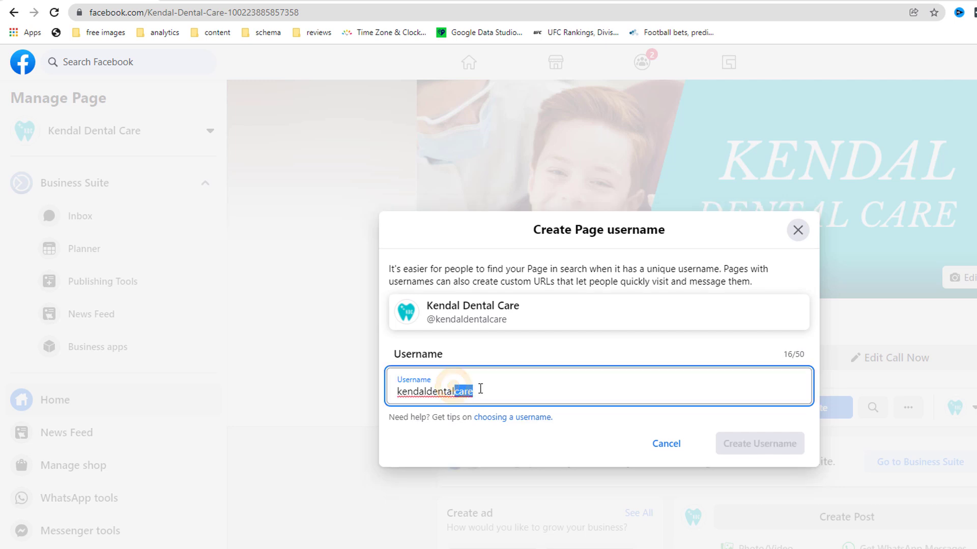
{"action": "type", "text": "practice"}
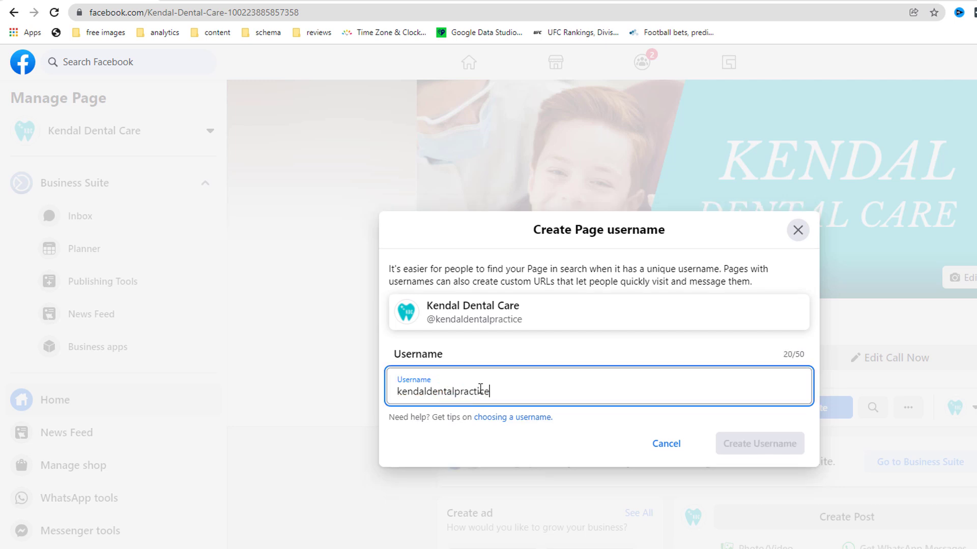
{"action": "left_click", "coordinate": [499, 440]}
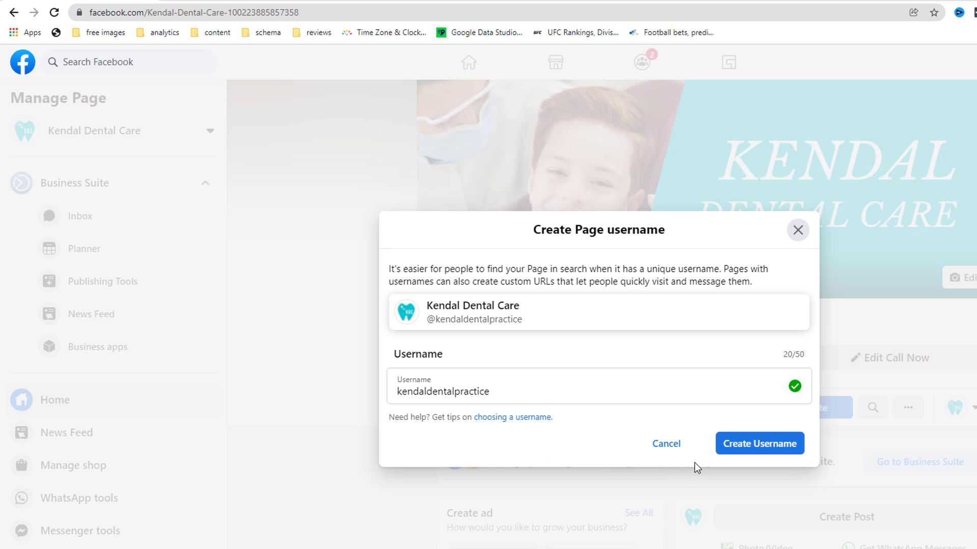
{"action": "left_click", "coordinate": [753, 447]}
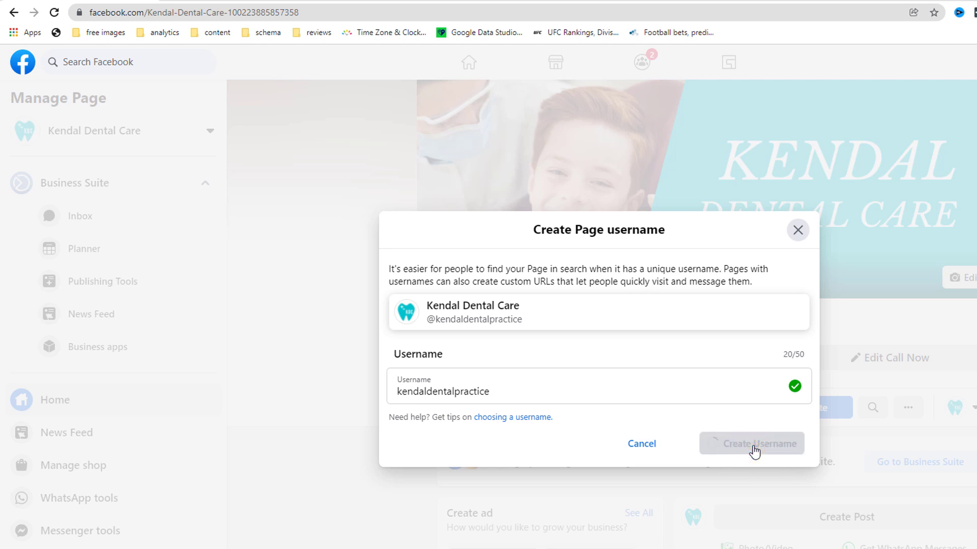
{"action": "left_click", "coordinate": [742, 415]}
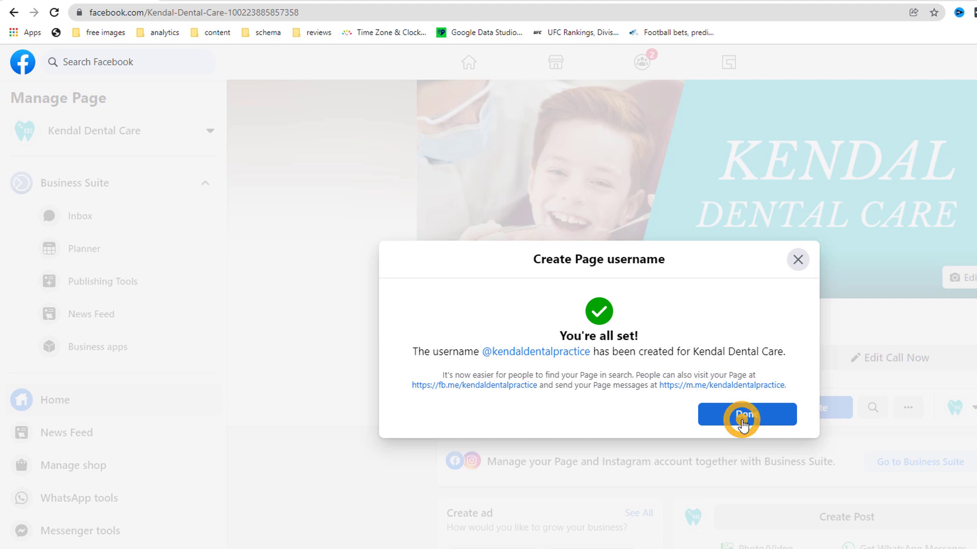
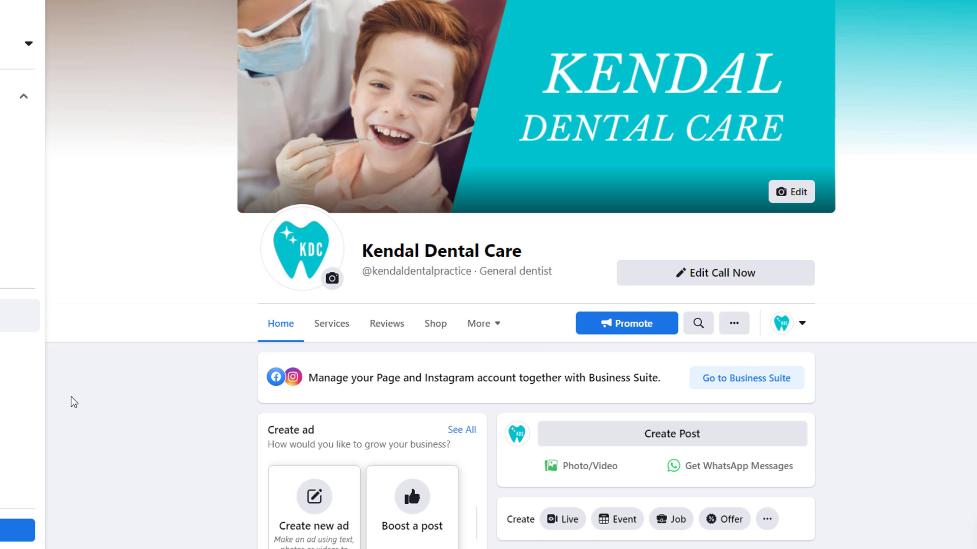
Step: List the Kendal Dental Care page's remaining tabs
{"action": "left_click", "coordinate": [497, 325]}
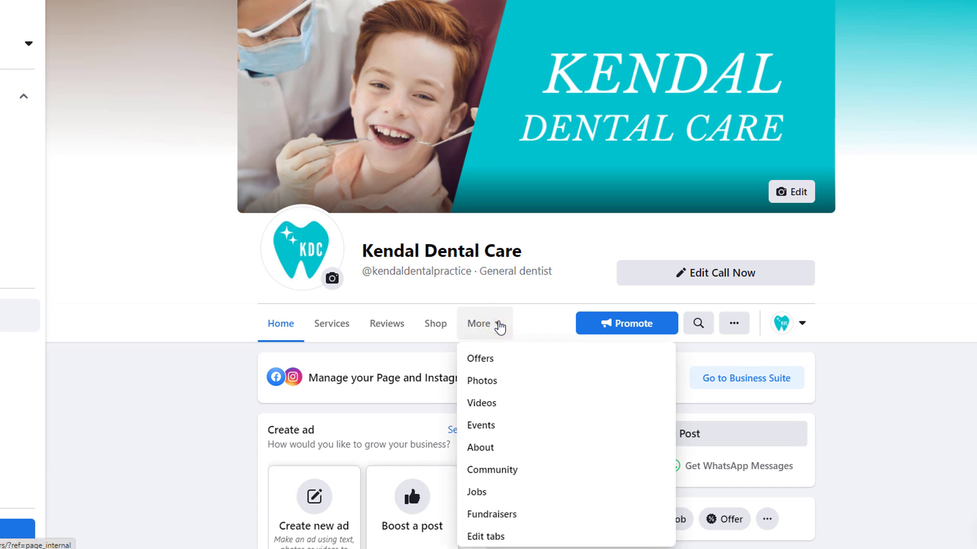
Step: Preview the Non-profit page template without applying it, keeping Services as the template
{"action": "left_click", "coordinate": [496, 538]}
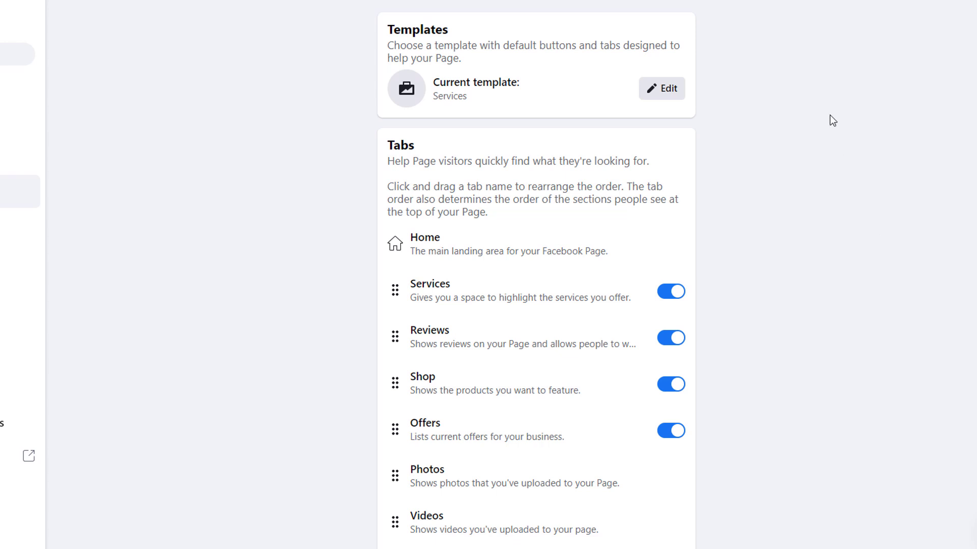
{"action": "left_click", "coordinate": [668, 86]}
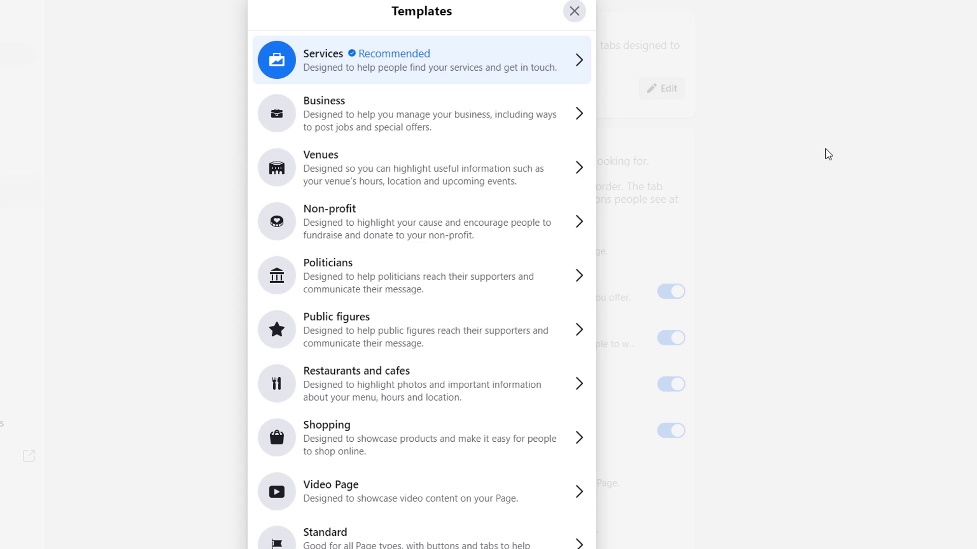
{"action": "left_click", "coordinate": [492, 236]}
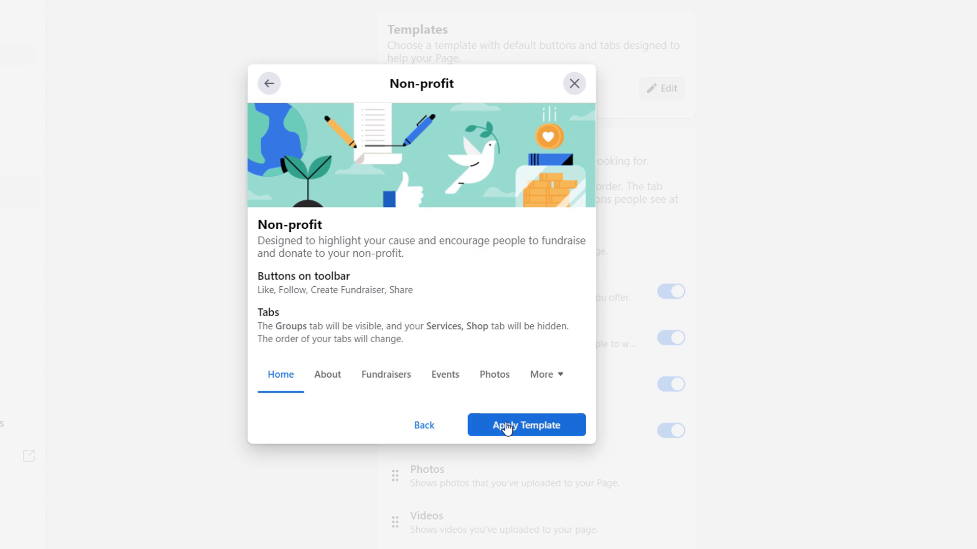
{"action": "left_click", "coordinate": [431, 431]}
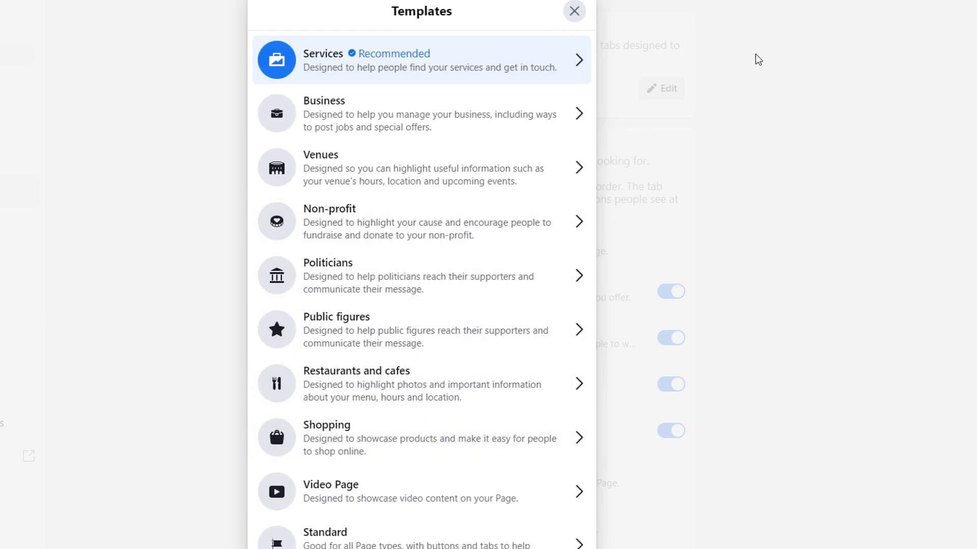
{"action": "left_click", "coordinate": [574, 11]}
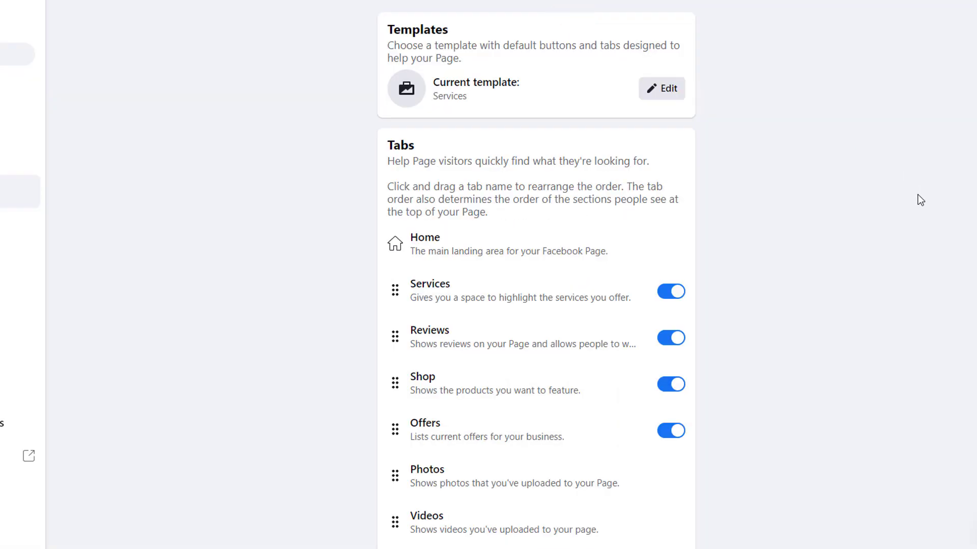
Step: Turn off the Shop tab and move the Photos tab above Offers
{"action": "scroll", "coordinate": [536, 275], "scroll_direction": "down", "scroll_amount": 3}
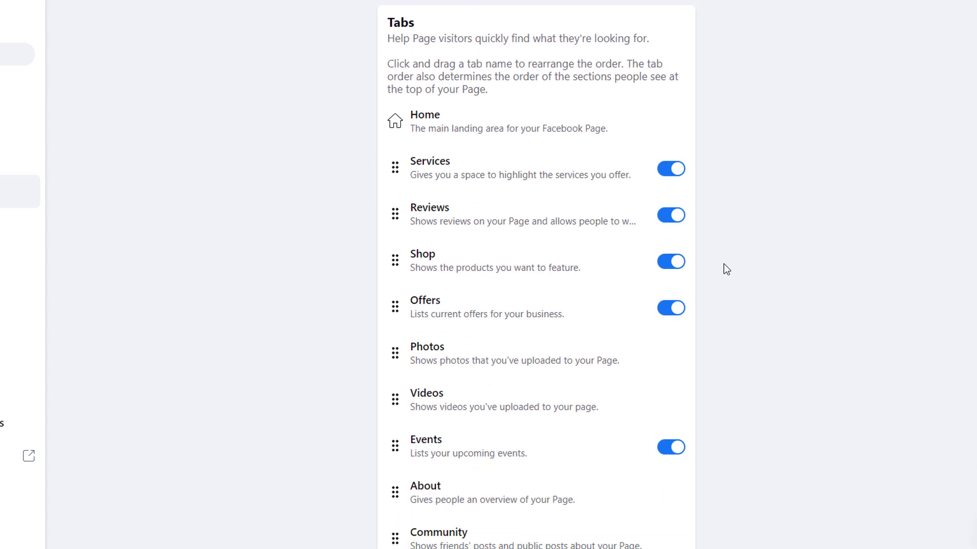
{"action": "left_click", "coordinate": [669, 262]}
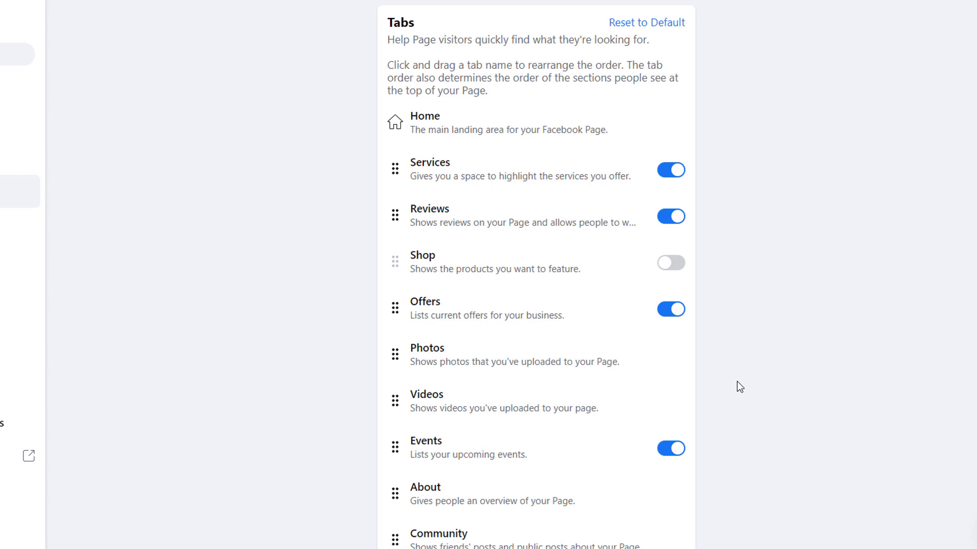
{"action": "left_click_drag", "start_coordinate": [391, 359], "coordinate": [392, 258]}
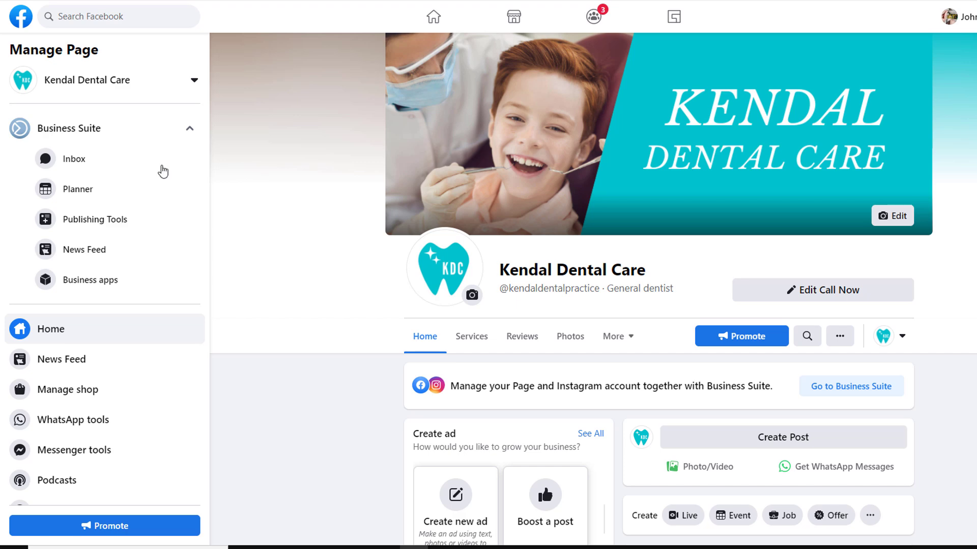
Step: Browse the inbox's Messenger, Instagram Direct, Facebook comments and Instagram comments views
{"action": "left_click", "coordinate": [76, 158]}
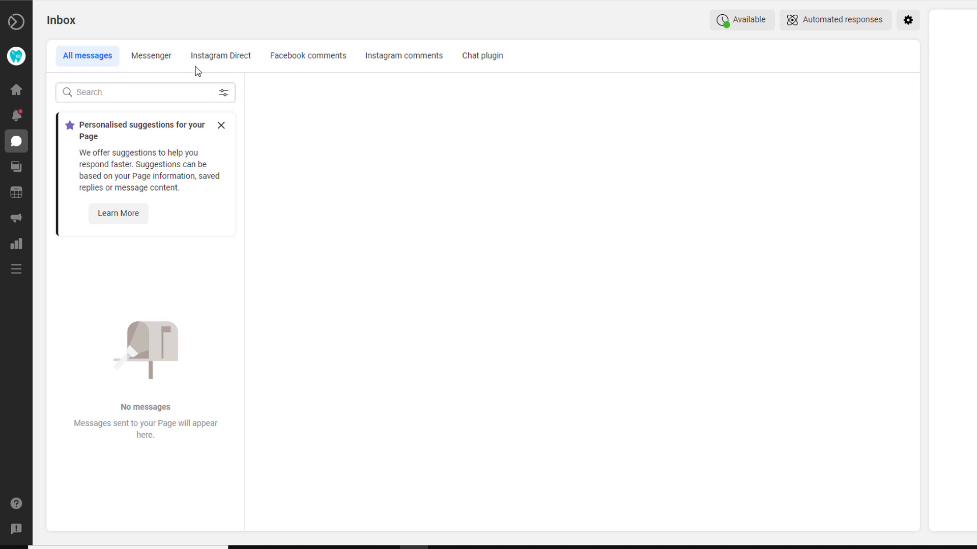
{"action": "left_click", "coordinate": [153, 54]}
{"action": "left_click", "coordinate": [218, 54]}
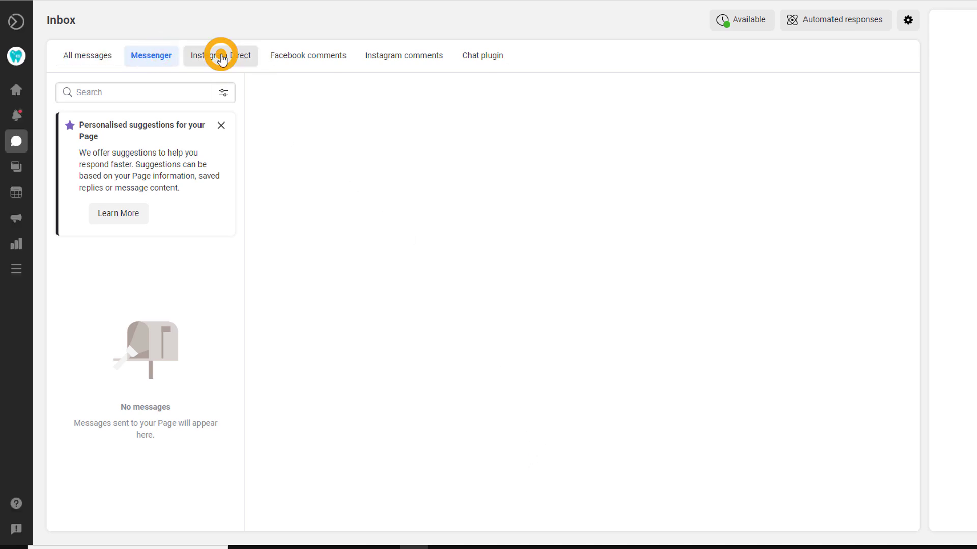
{"action": "left_click", "coordinate": [299, 57]}
{"action": "left_click", "coordinate": [396, 56]}
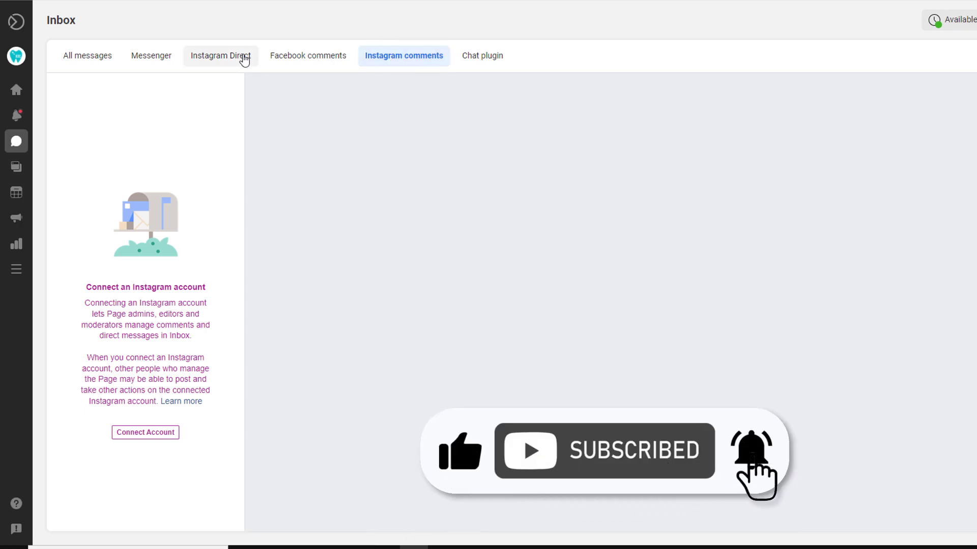
{"action": "left_click", "coordinate": [216, 57]}
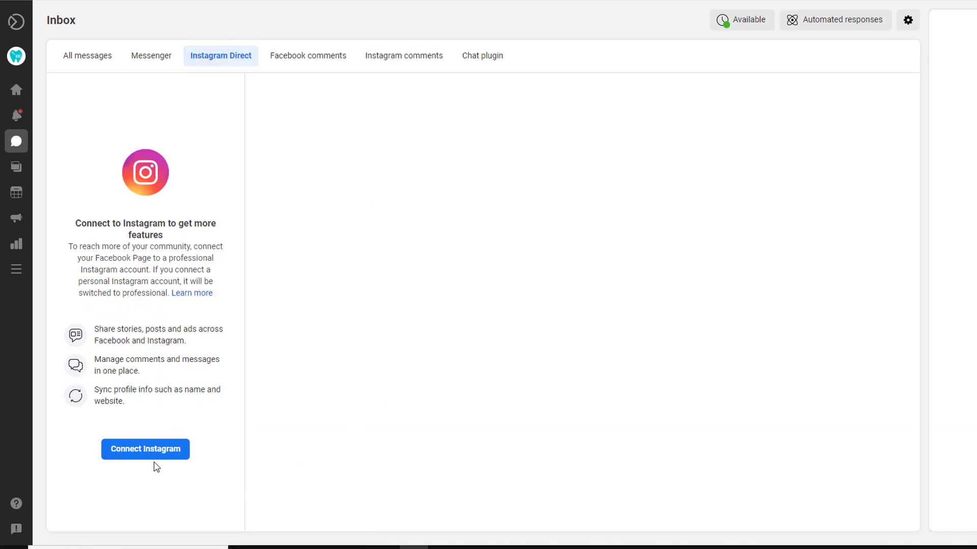
Step: Start connecting Instagram, allow its messages in the inbox, and open the Planner calendar
{"action": "left_click", "coordinate": [147, 453]}
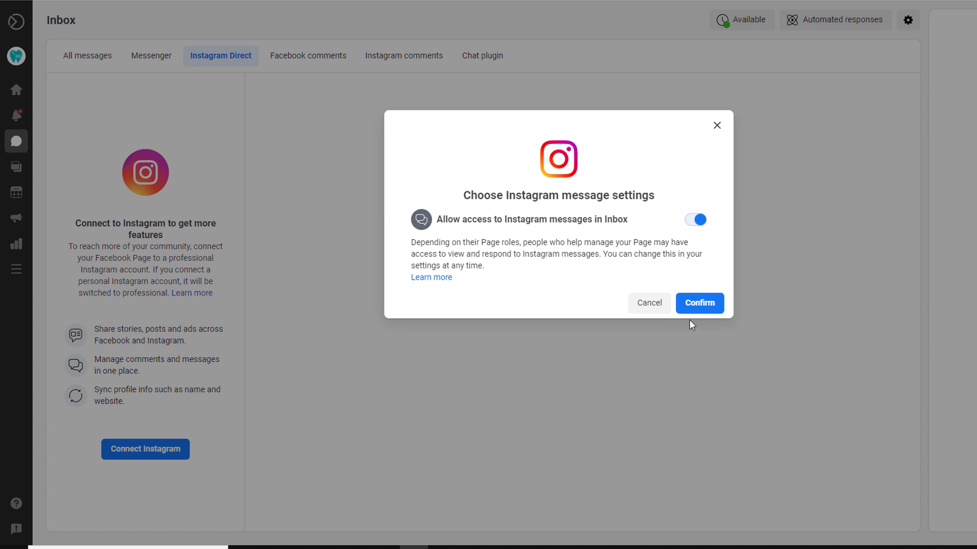
{"action": "left_click", "coordinate": [699, 305]}
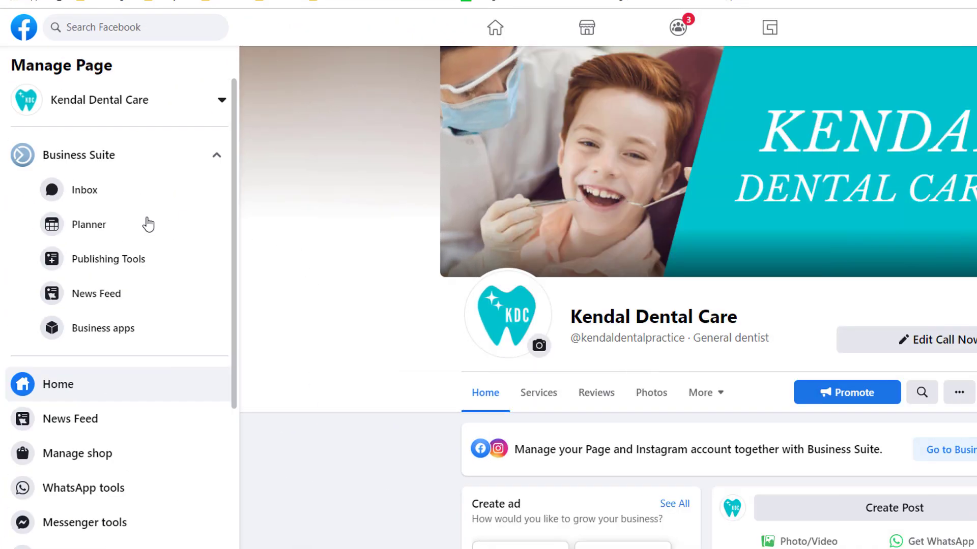
{"action": "left_click", "coordinate": [100, 223]}
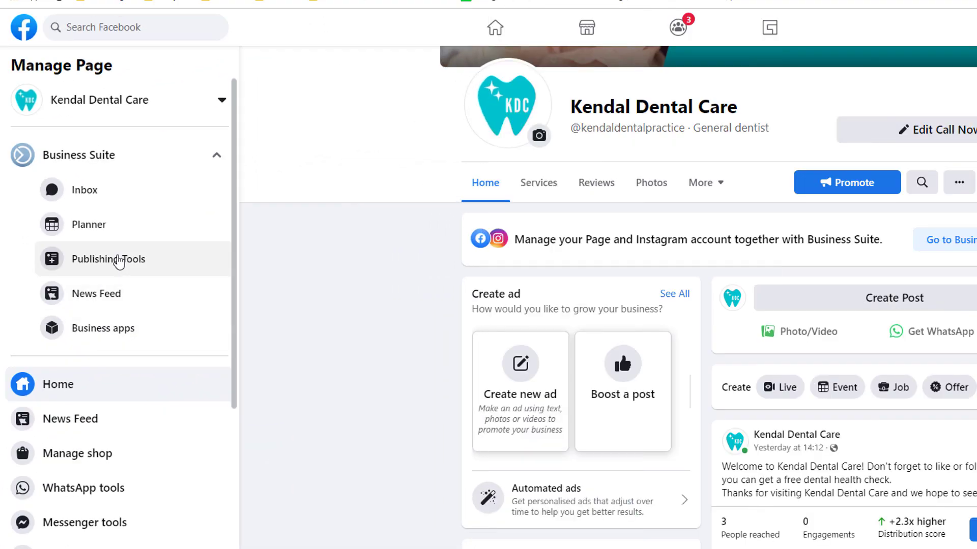
Step: In Publishing Tools, check the page's Stories, then view the published Posts table
{"action": "left_click", "coordinate": [118, 259]}
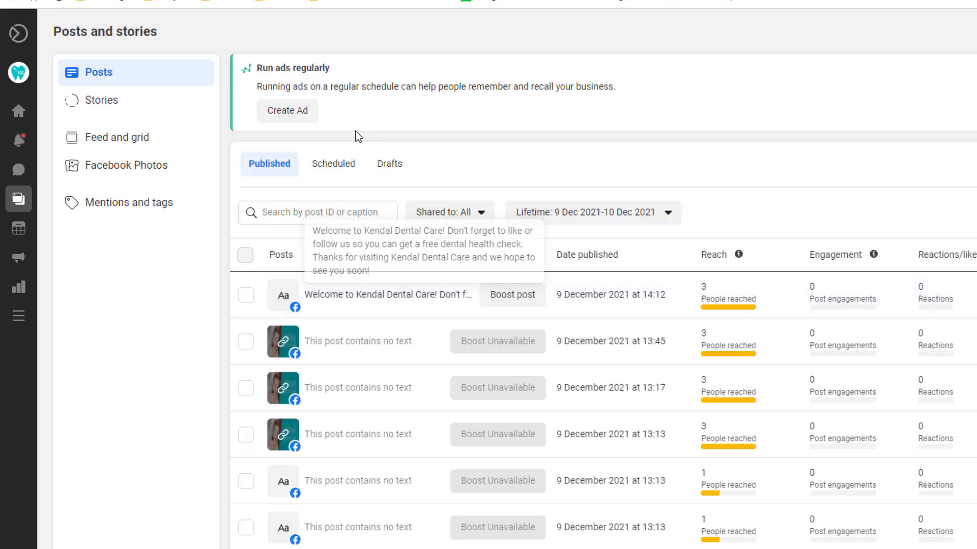
{"action": "left_click", "coordinate": [108, 100]}
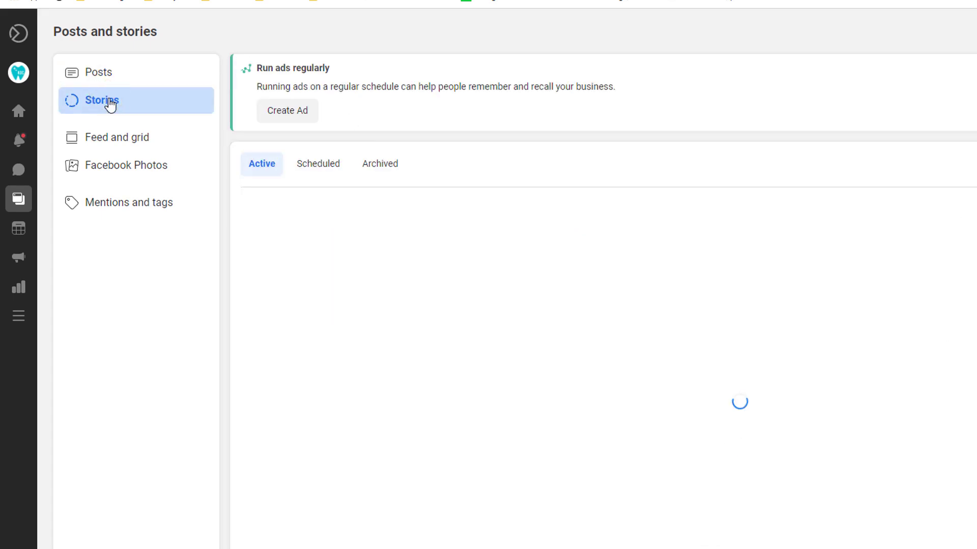
{"action": "left_click", "coordinate": [100, 75]}
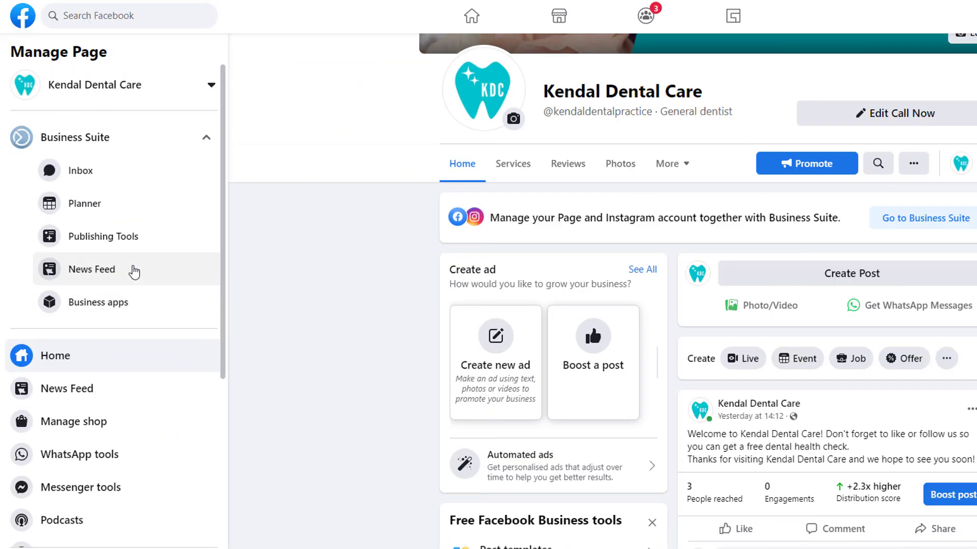
{"action": "left_click", "coordinate": [132, 266]}
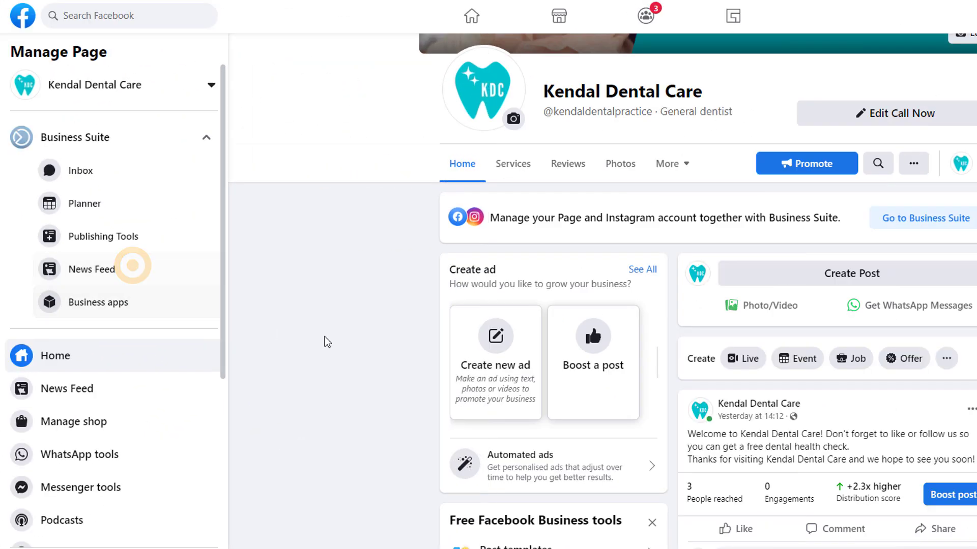
{"action": "left_click", "coordinate": [178, 63]}
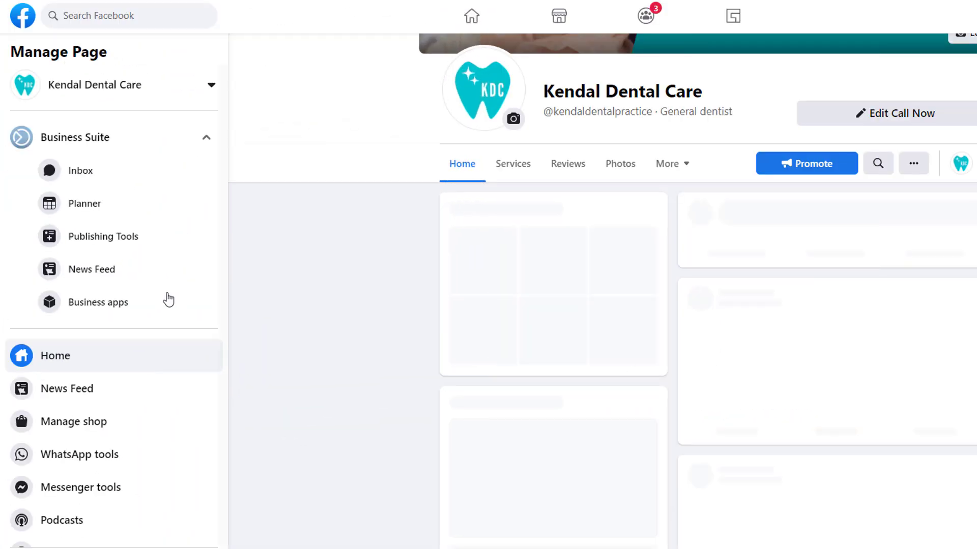
{"action": "left_click", "coordinate": [125, 301]}
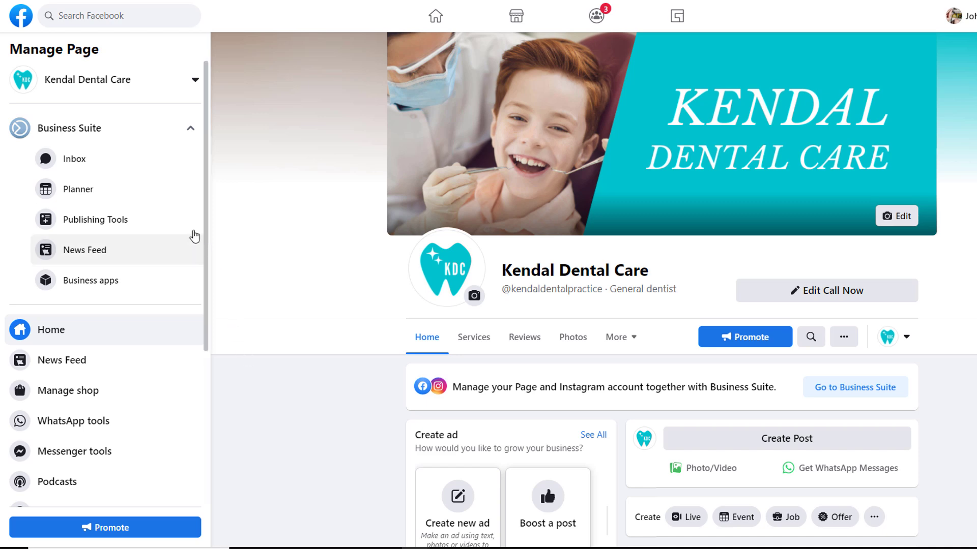
Step: Open the Edit Page Info form for Kendal Dental Care
{"action": "scroll", "coordinate": [191, 231], "scroll_direction": "down", "scroll_amount": 2}
{"action": "scroll", "coordinate": [189, 230], "scroll_direction": "down", "scroll_amount": 2}
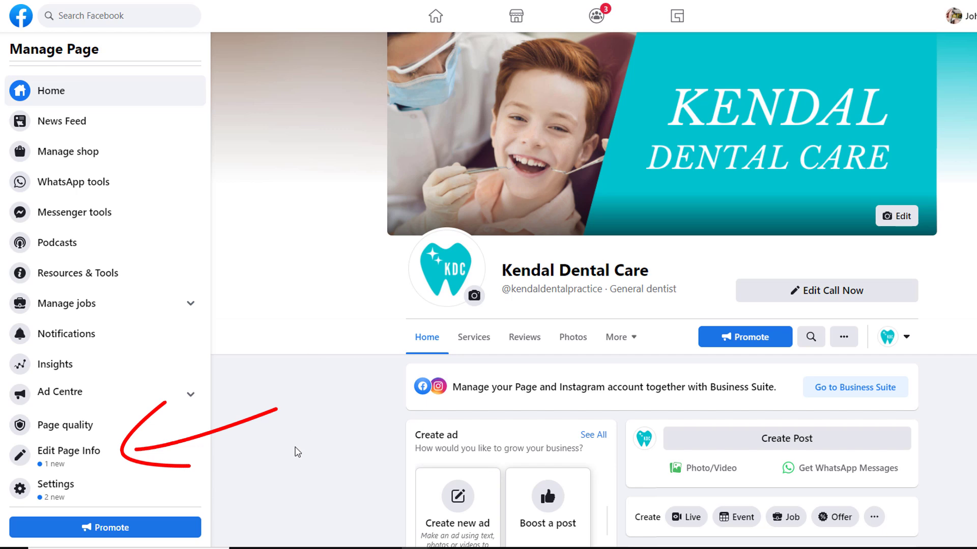
{"action": "left_click", "coordinate": [108, 451]}
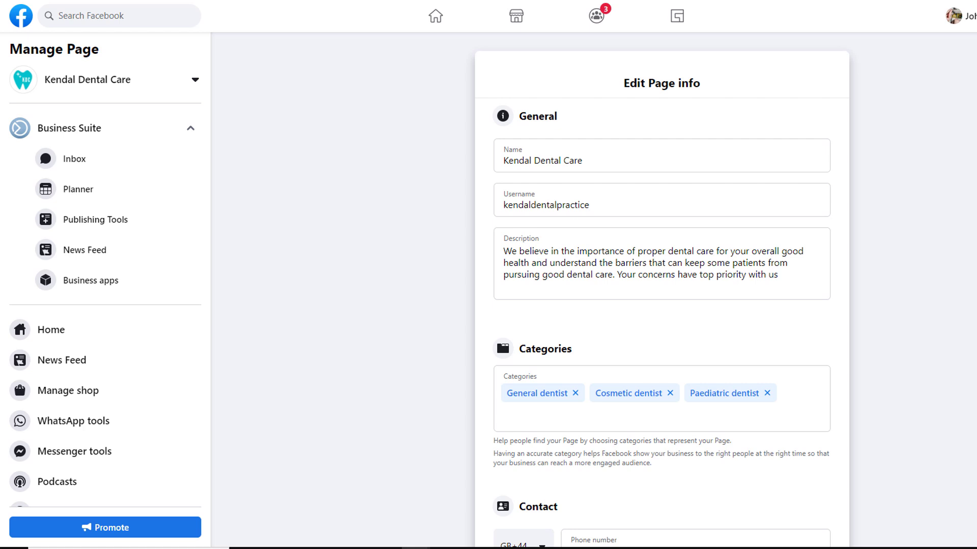
Step: Review the contact, location, 09:00–17:00 hours, More and price range info, then open Page settings
{"action": "scroll", "coordinate": [661, 509], "scroll_direction": "down", "scroll_amount": 4}
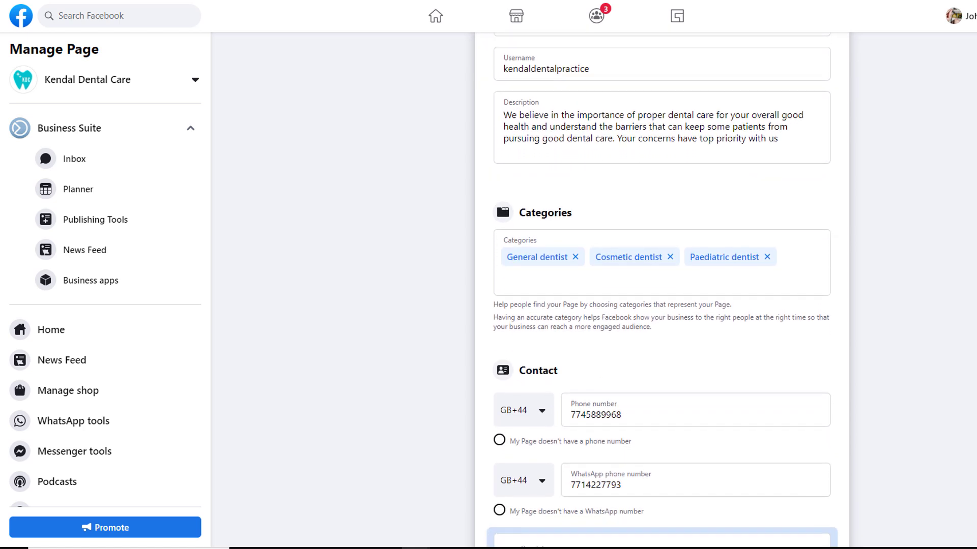
{"action": "scroll", "coordinate": [662, 295], "scroll_direction": "down", "scroll_amount": 7}
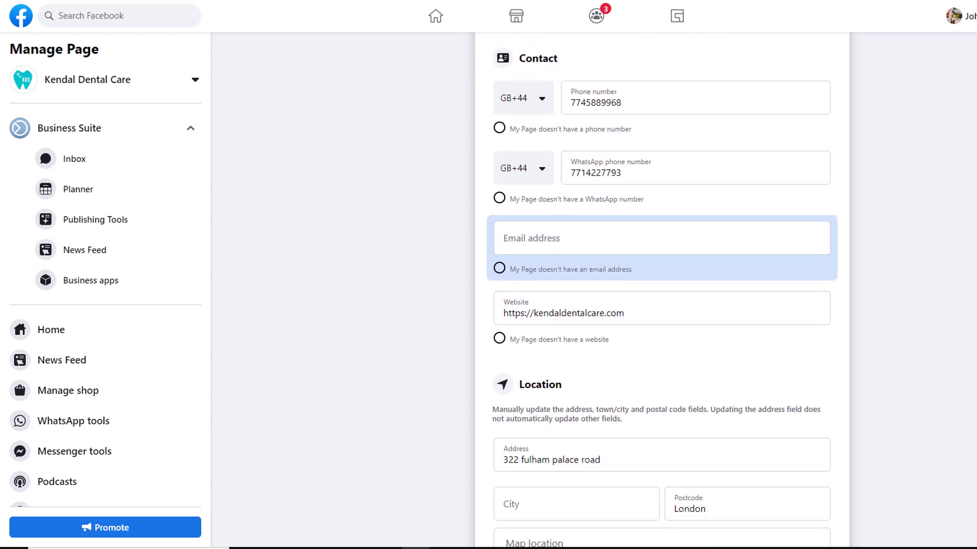
{"action": "scroll", "coordinate": [661, 295], "scroll_direction": "down", "scroll_amount": 4}
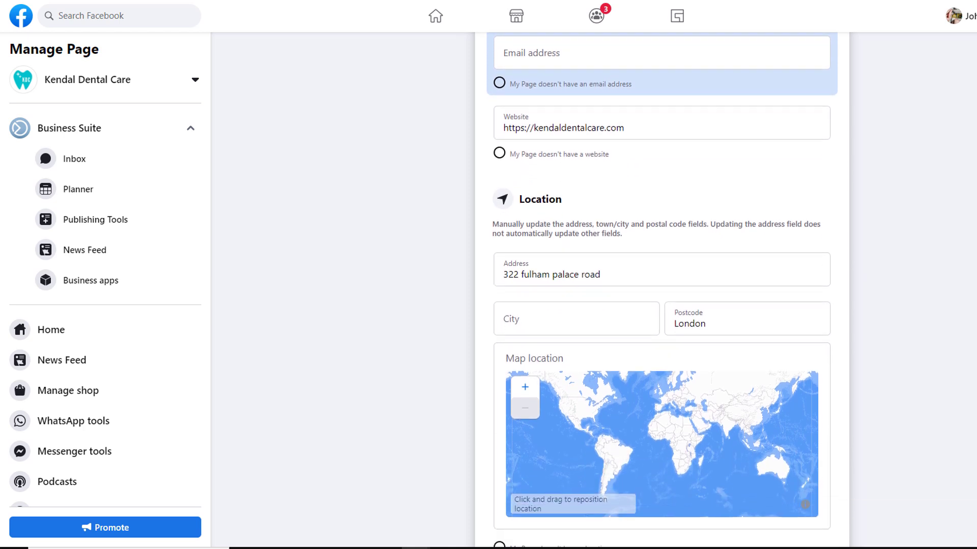
{"action": "scroll", "coordinate": [661, 295], "scroll_direction": "down", "scroll_amount": 4}
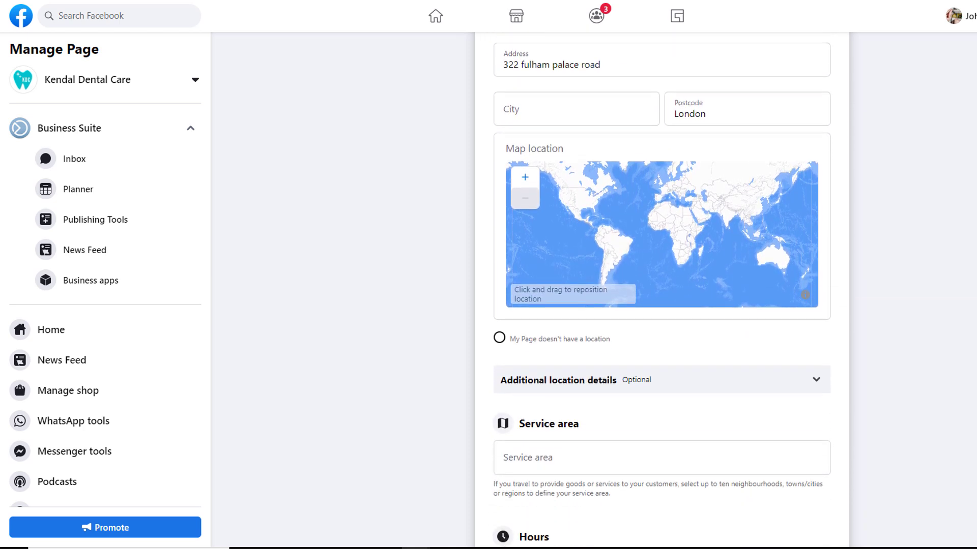
{"action": "scroll", "coordinate": [662, 295], "scroll_direction": "down", "scroll_amount": 4}
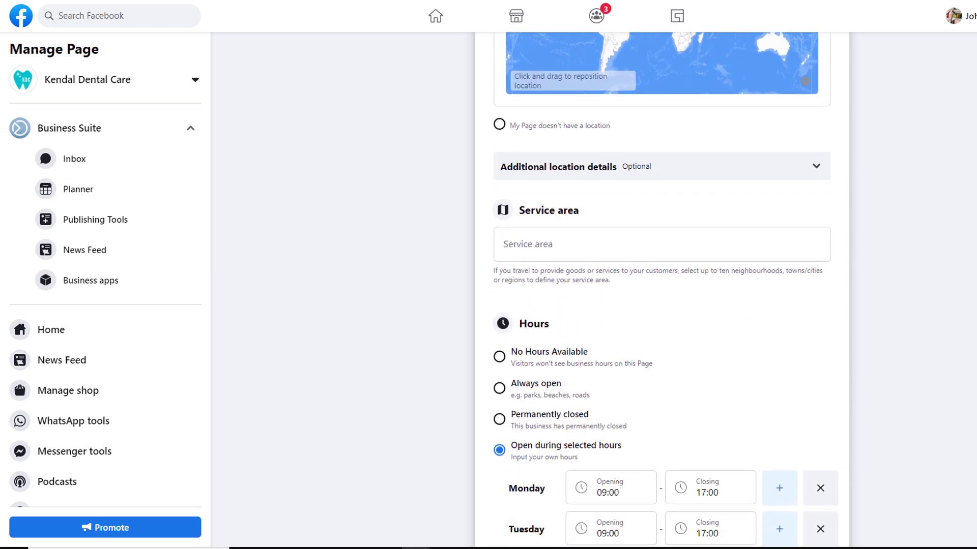
{"action": "scroll", "coordinate": [661, 295], "scroll_direction": "down", "scroll_amount": 7}
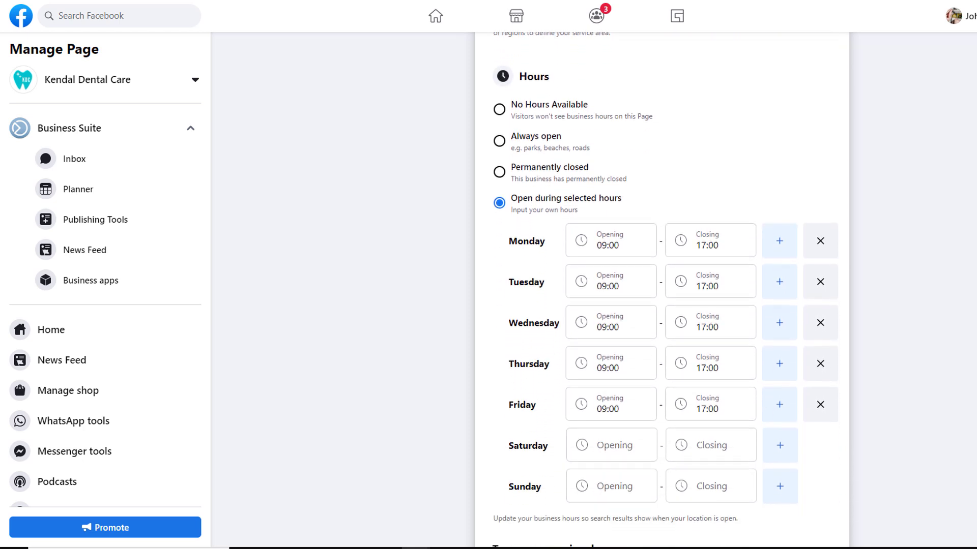
{"action": "scroll", "coordinate": [661, 295], "scroll_direction": "down", "scroll_amount": 3}
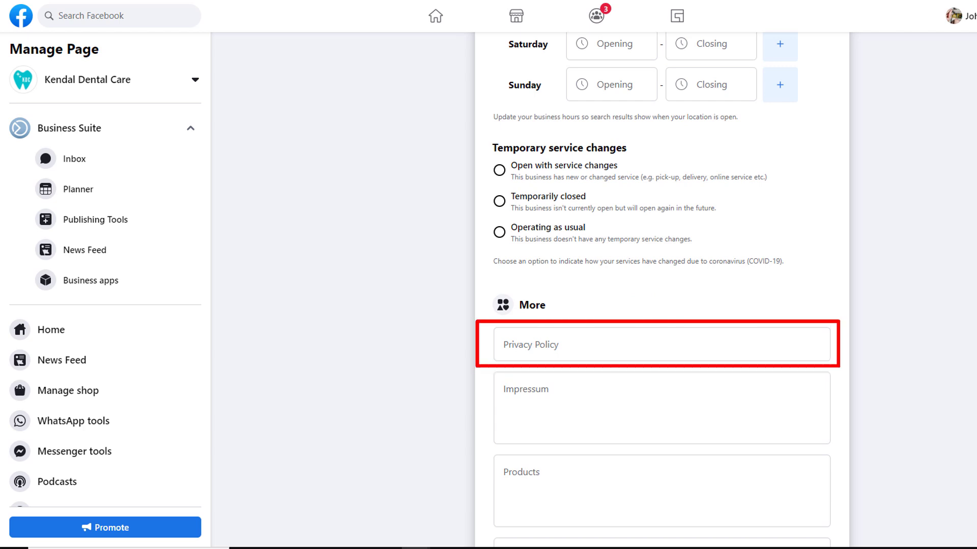
{"action": "scroll", "coordinate": [662, 290], "scroll_direction": "down", "scroll_amount": 8}
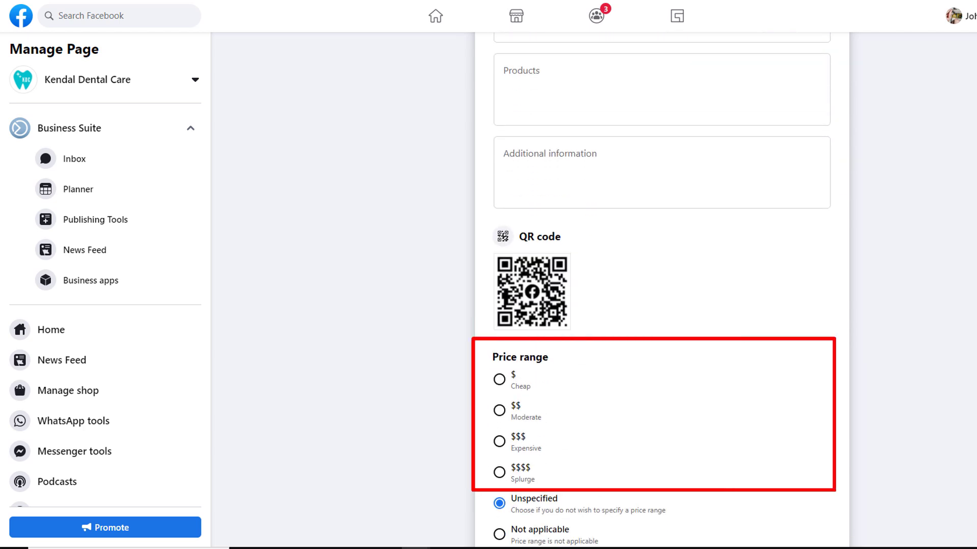
{"action": "scroll", "coordinate": [662, 290], "scroll_direction": "up", "scroll_amount": 11}
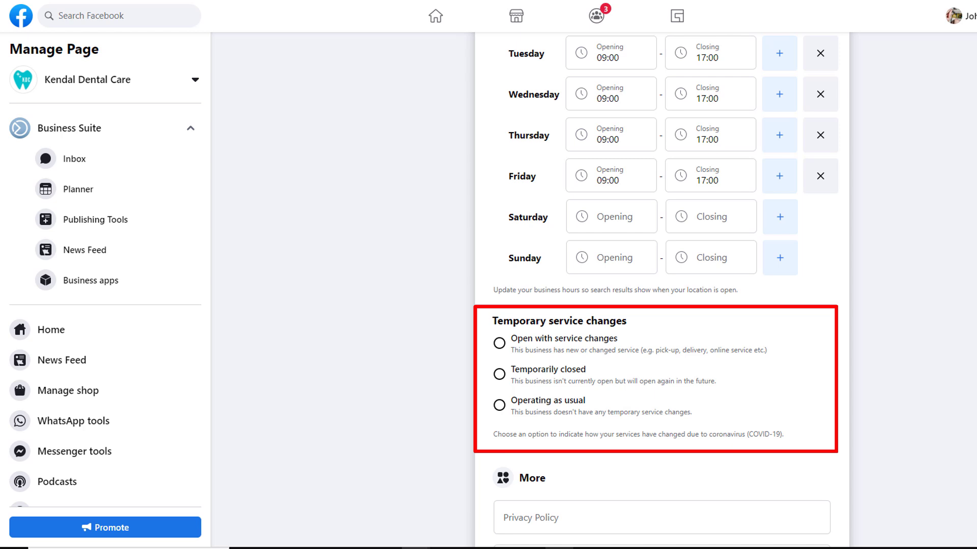
{"action": "scroll", "coordinate": [157, 405], "scroll_direction": "down", "scroll_amount": 5}
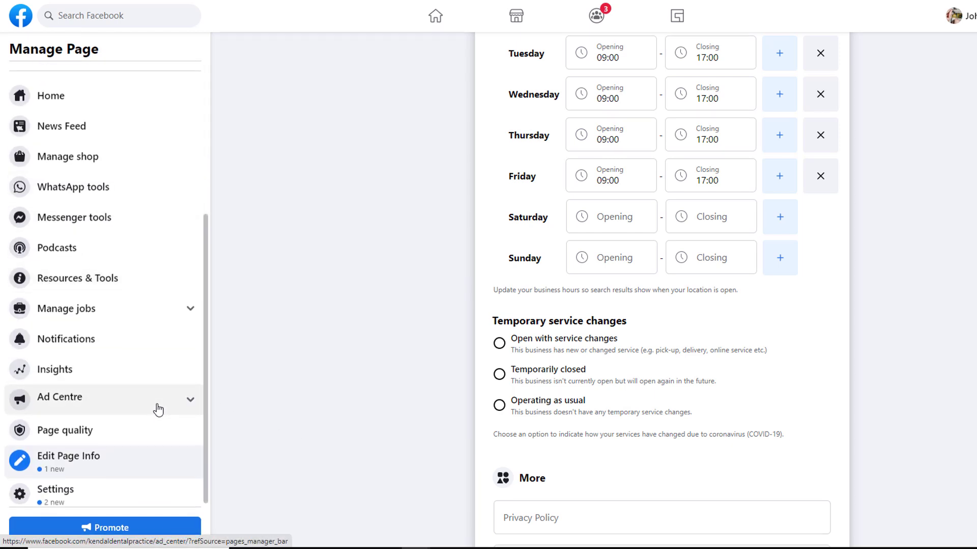
{"action": "left_click", "coordinate": [60, 496]}
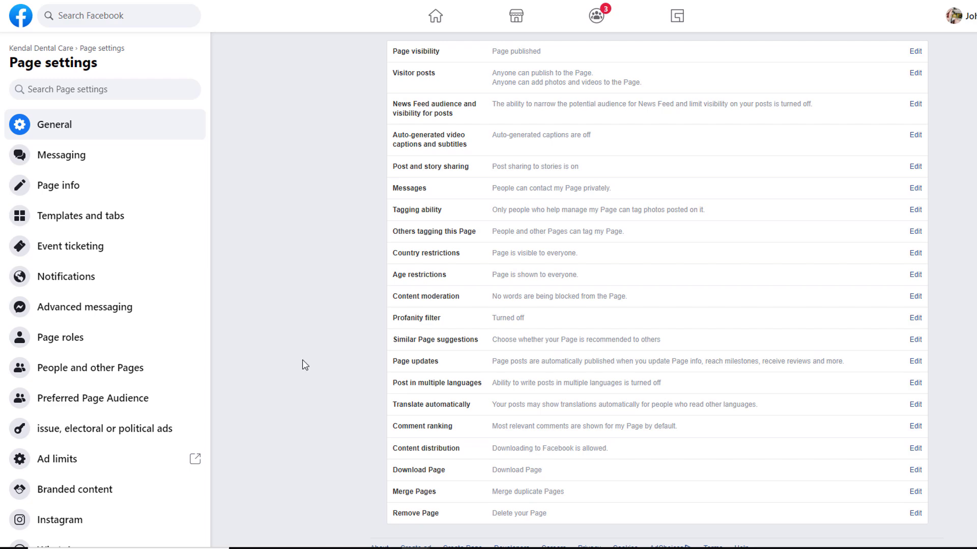
Step: Leave the General Page settings and return to the Kendal Dental Care page home
{"action": "left_click", "coordinate": [49, 49]}
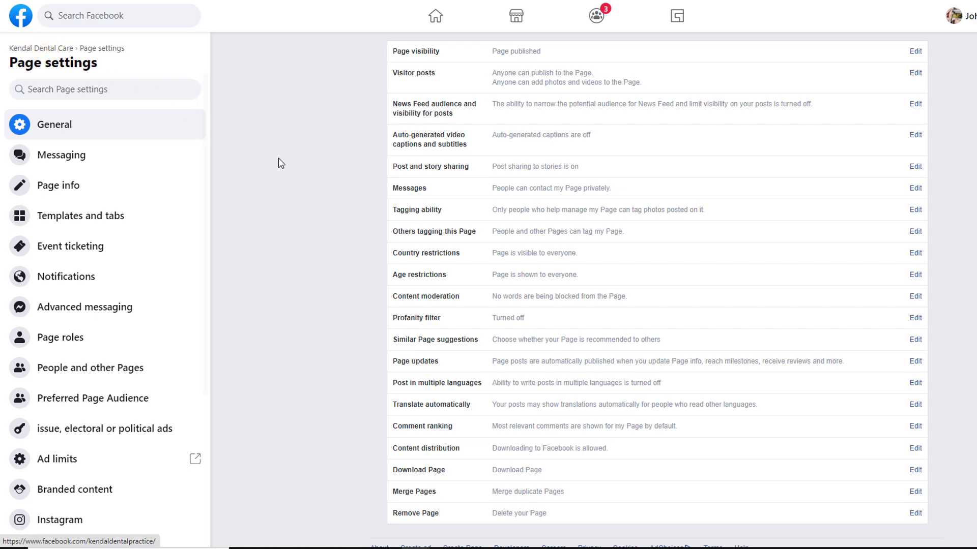
{"action": "scroll", "coordinate": [188, 407], "scroll_direction": "down", "scroll_amount": 5}
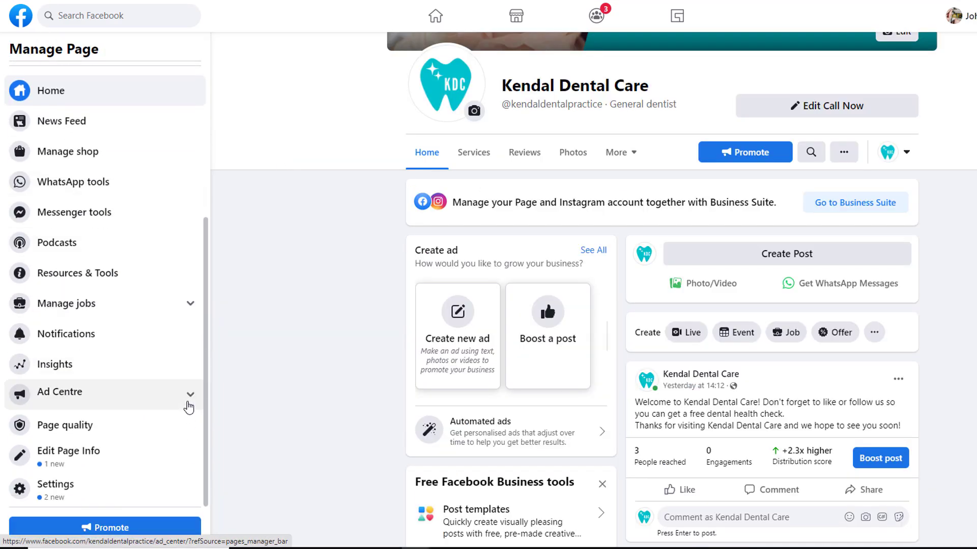
Step: Review Page Insights' 7-day summary: 16 page views, 38 likes, 4 people reached
{"action": "left_click", "coordinate": [79, 365]}
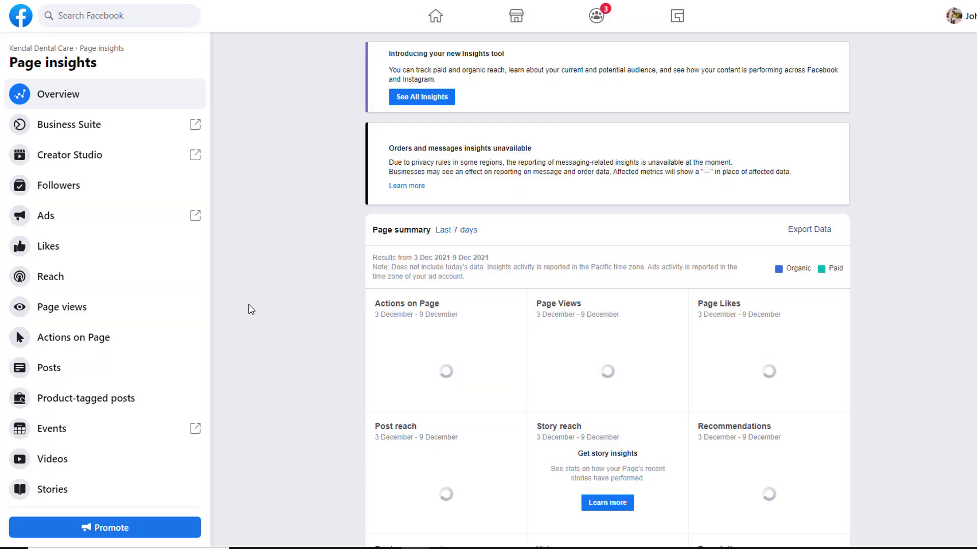
{"action": "scroll", "coordinate": [244, 312], "scroll_direction": "down", "scroll_amount": 5}
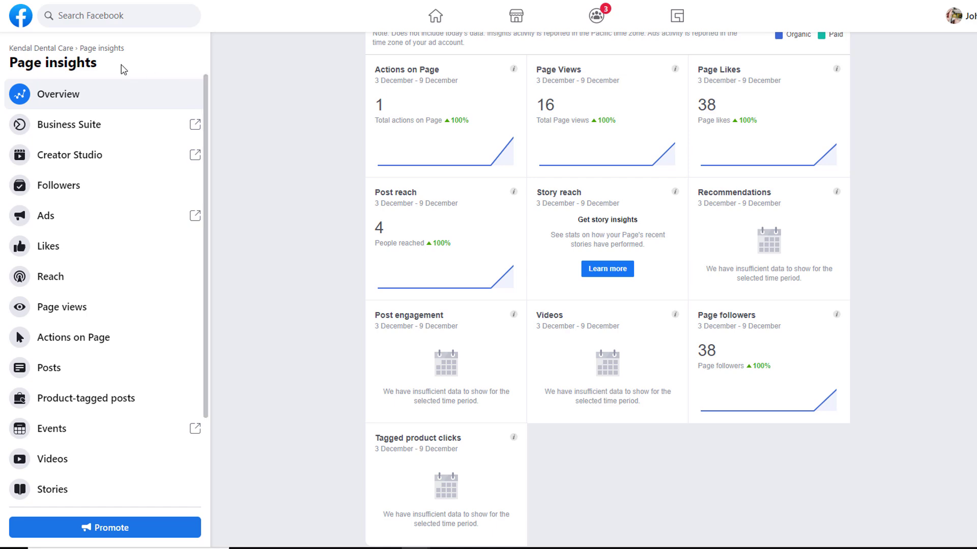
{"action": "left_click", "coordinate": [36, 48]}
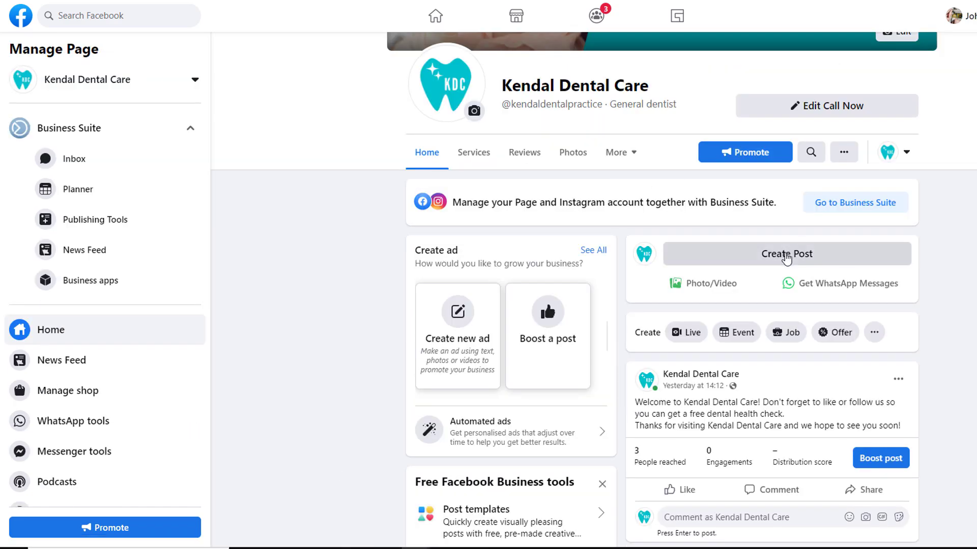
Step: Create a new page post with the Kendal Dental CARE (1).png image attached
{"action": "left_click", "coordinate": [786, 256]}
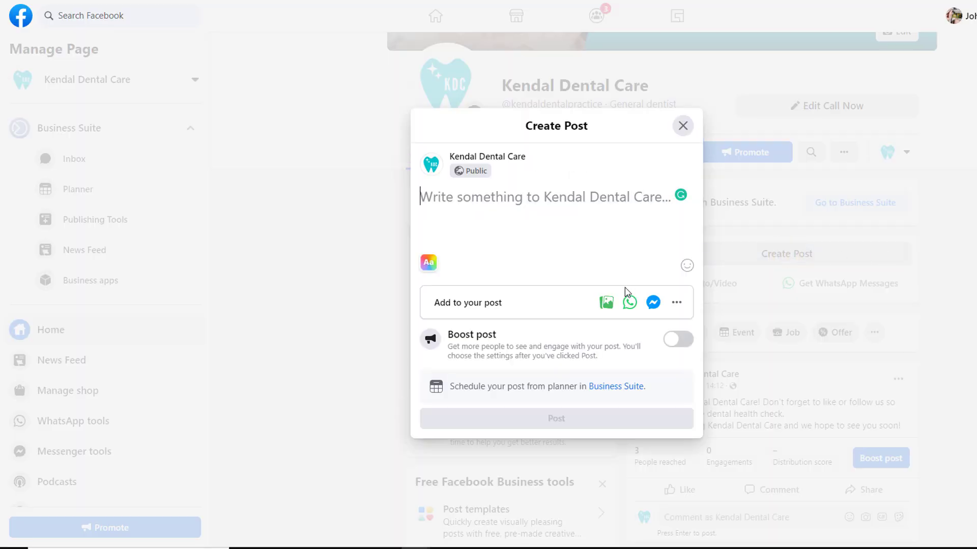
{"action": "left_click", "coordinate": [606, 302]}
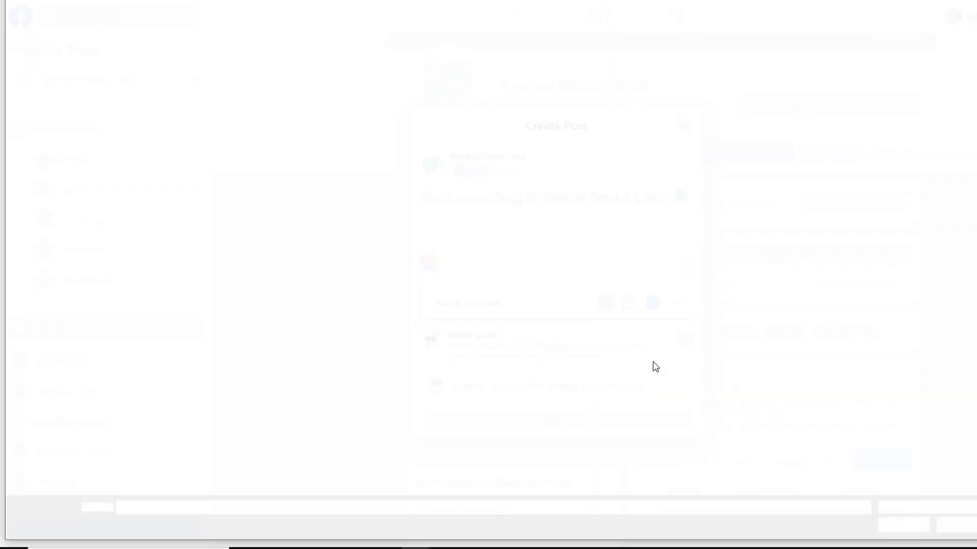
{"action": "left_click", "coordinate": [272, 84]}
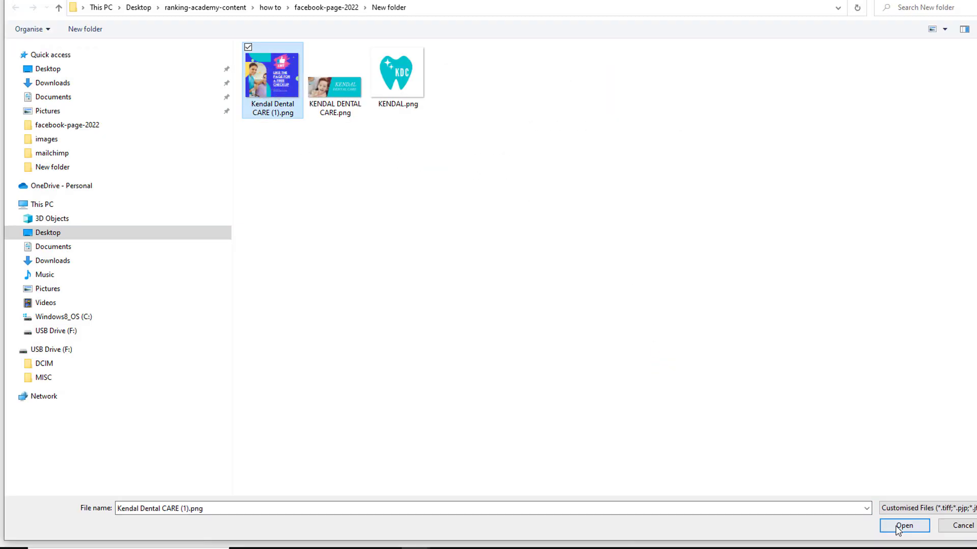
{"action": "left_click", "coordinate": [903, 525]}
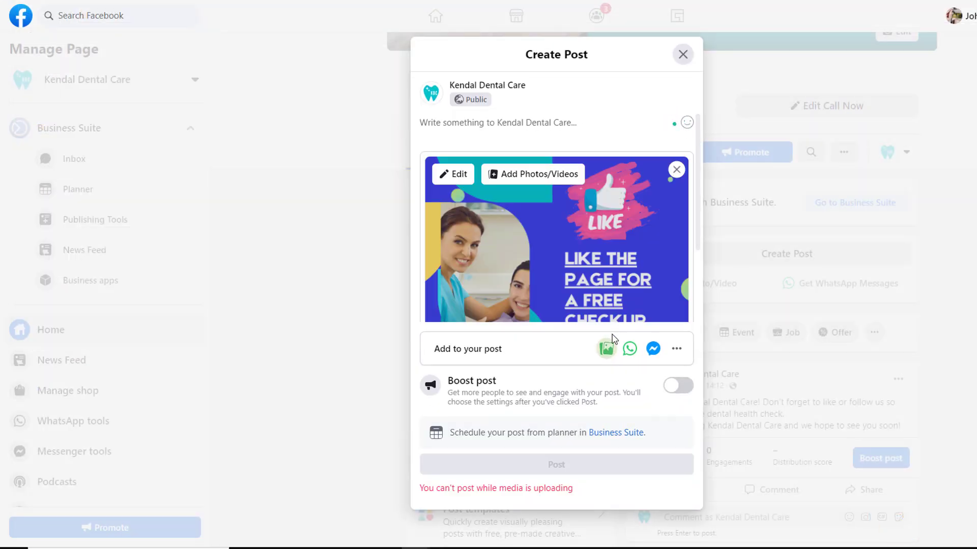
Step: Add a WhatsApp button to the post and publish it
{"action": "left_click", "coordinate": [629, 348]}
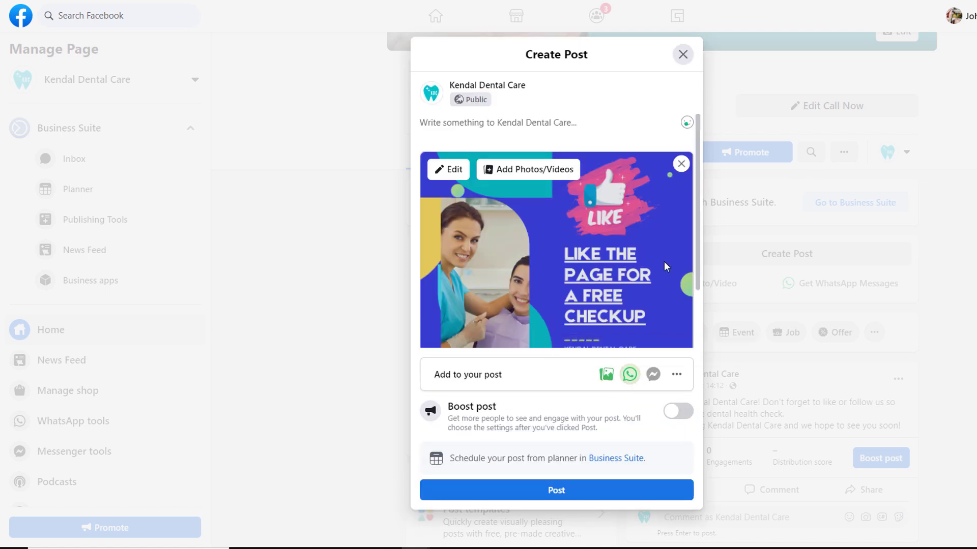
{"action": "scroll", "coordinate": [664, 261], "scroll_direction": "down", "scroll_amount": 3}
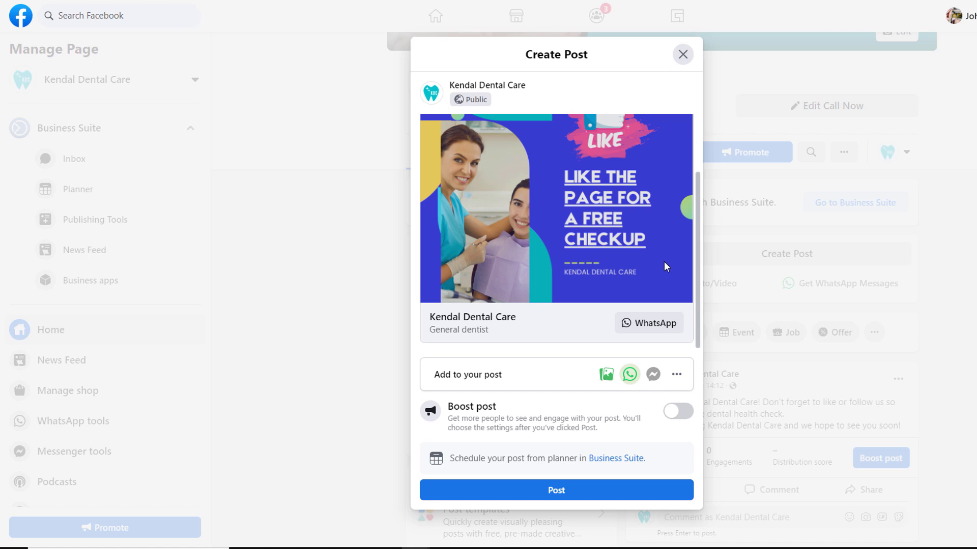
{"action": "scroll", "coordinate": [663, 261], "scroll_direction": "up", "scroll_amount": 3}
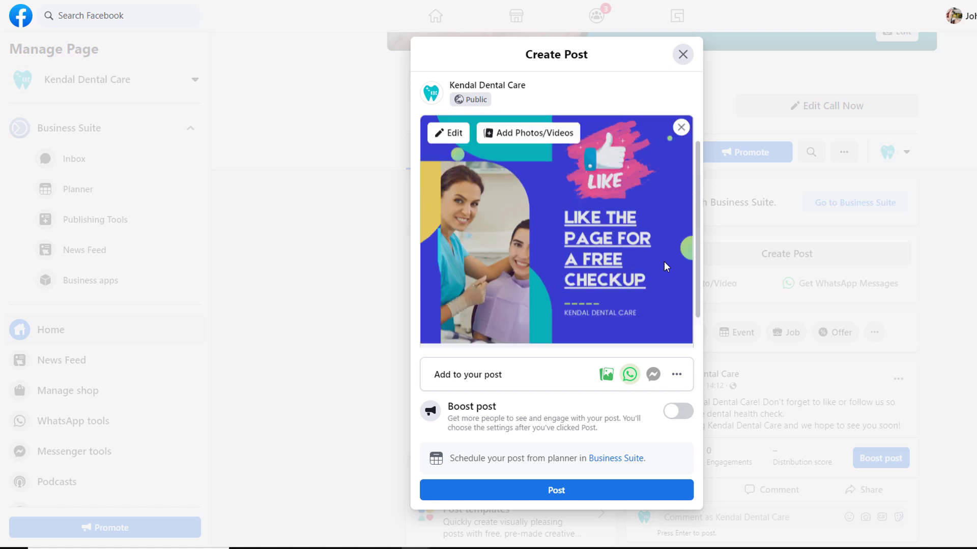
{"action": "left_click", "coordinate": [563, 490]}
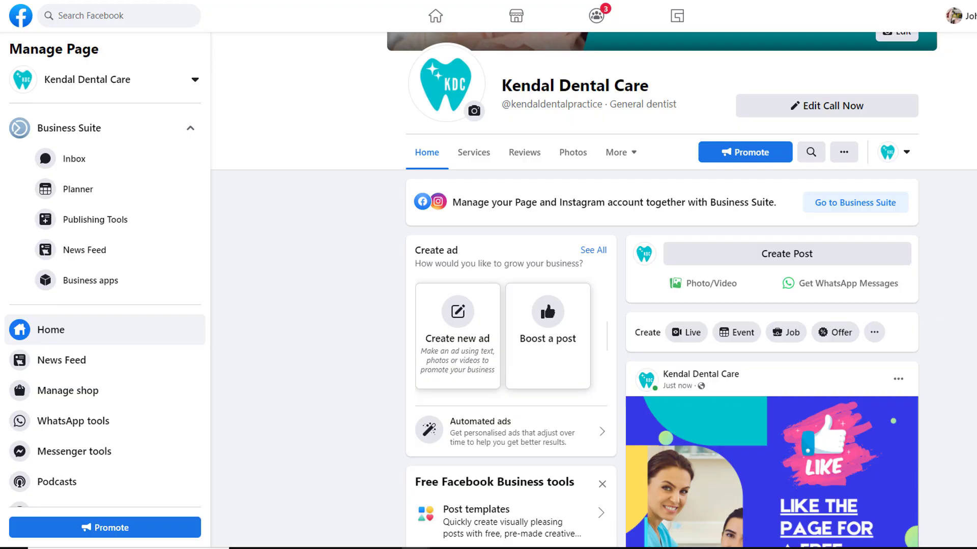
{"action": "scroll", "coordinate": [661, 306], "scroll_direction": "down", "scroll_amount": 6}
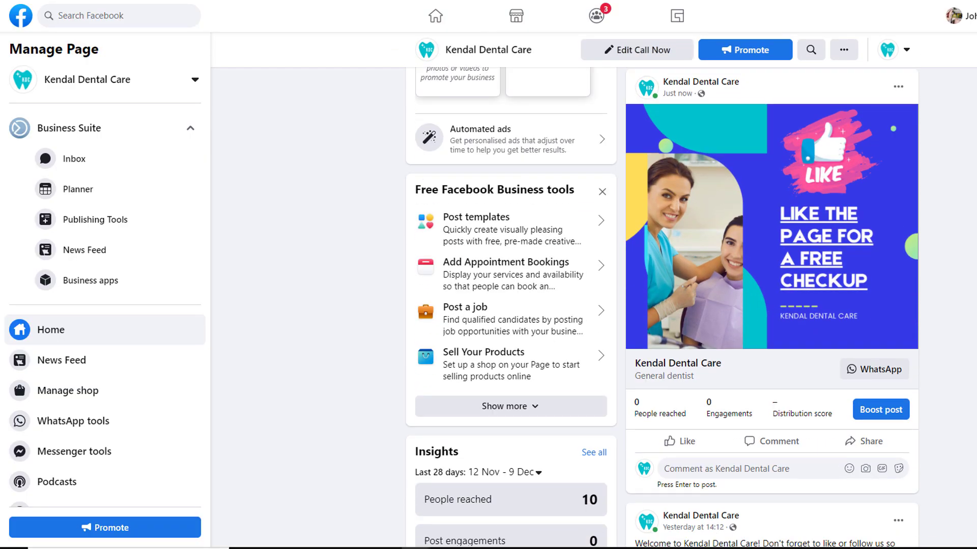